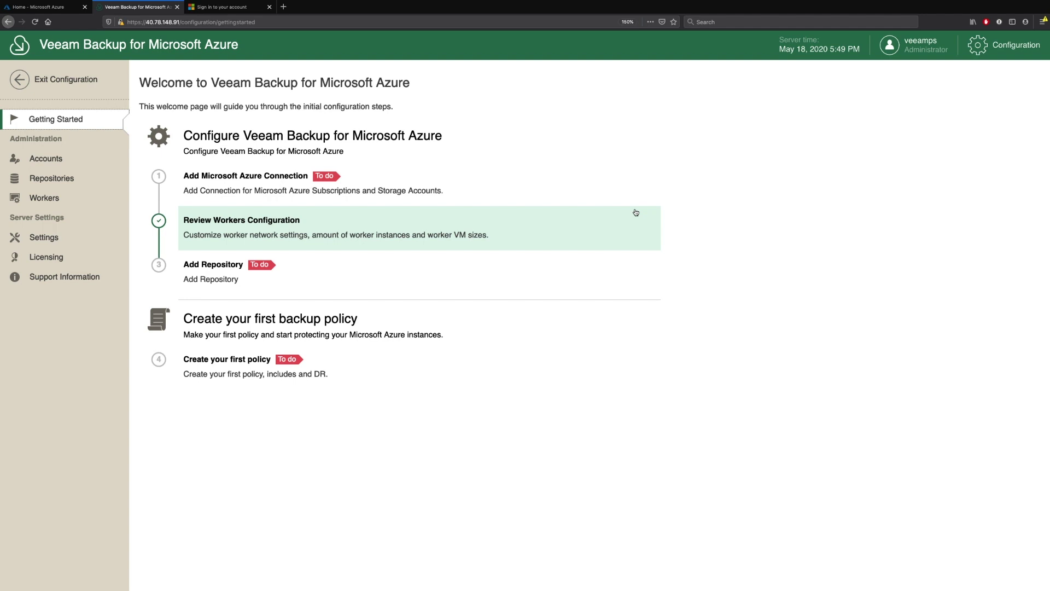
- Start adding a new Azure account named Demo Account
click(51, 159)
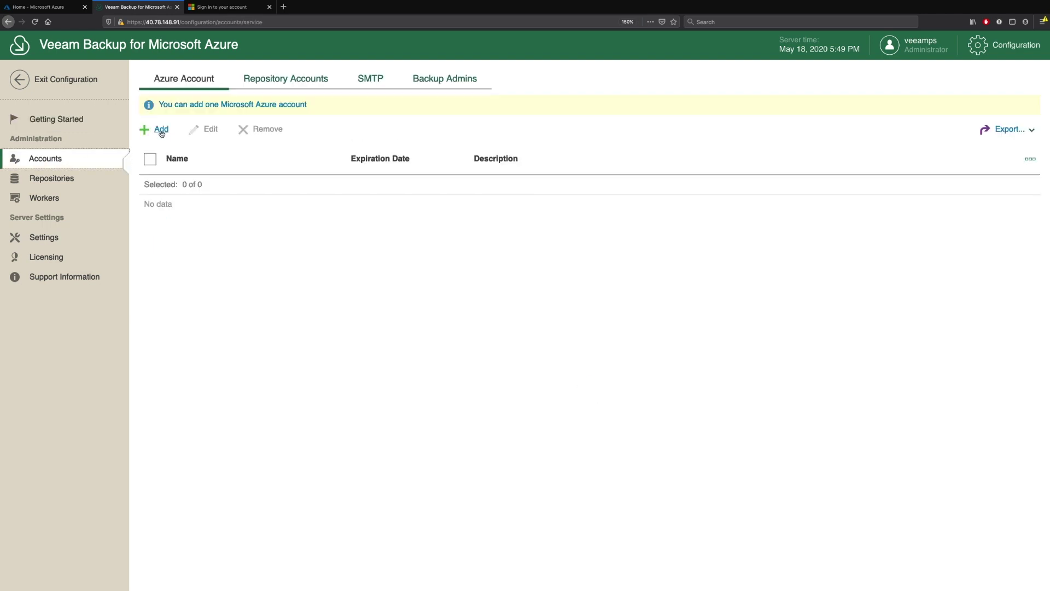
click(161, 129)
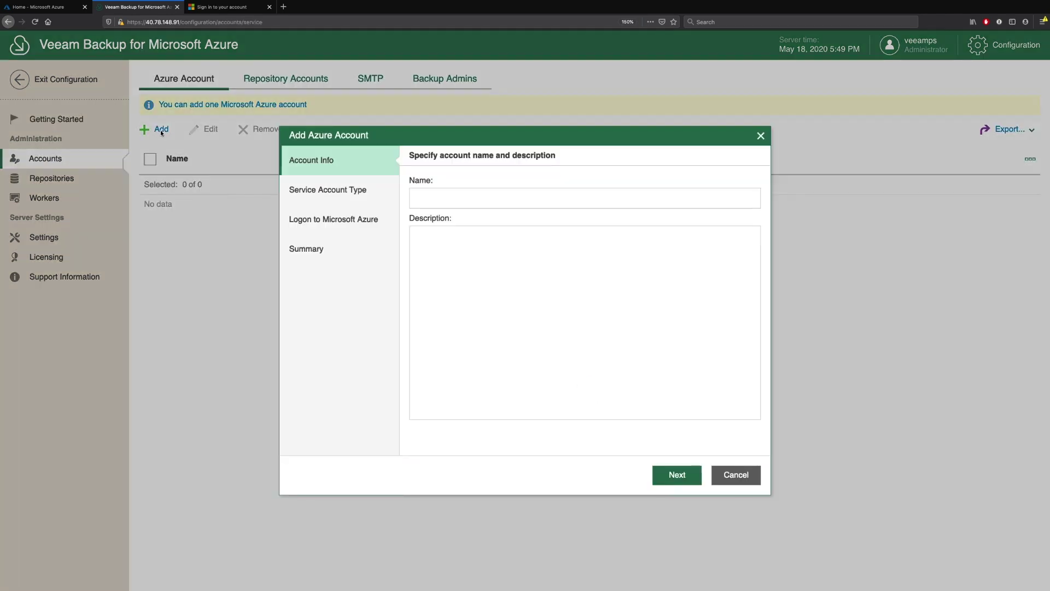
click(429, 195)
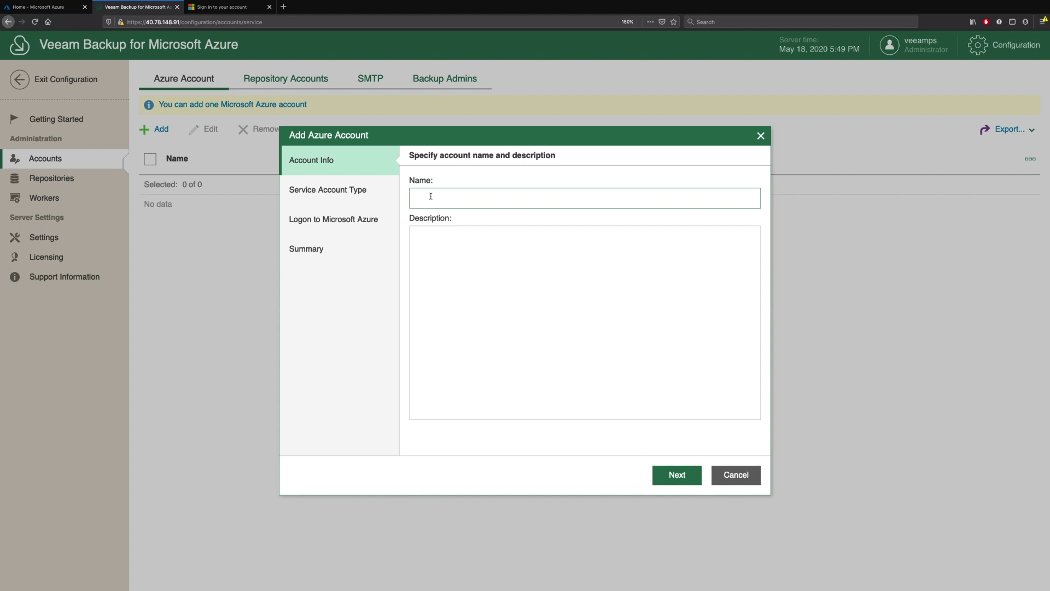
text(Demo Account)
click(677, 474)
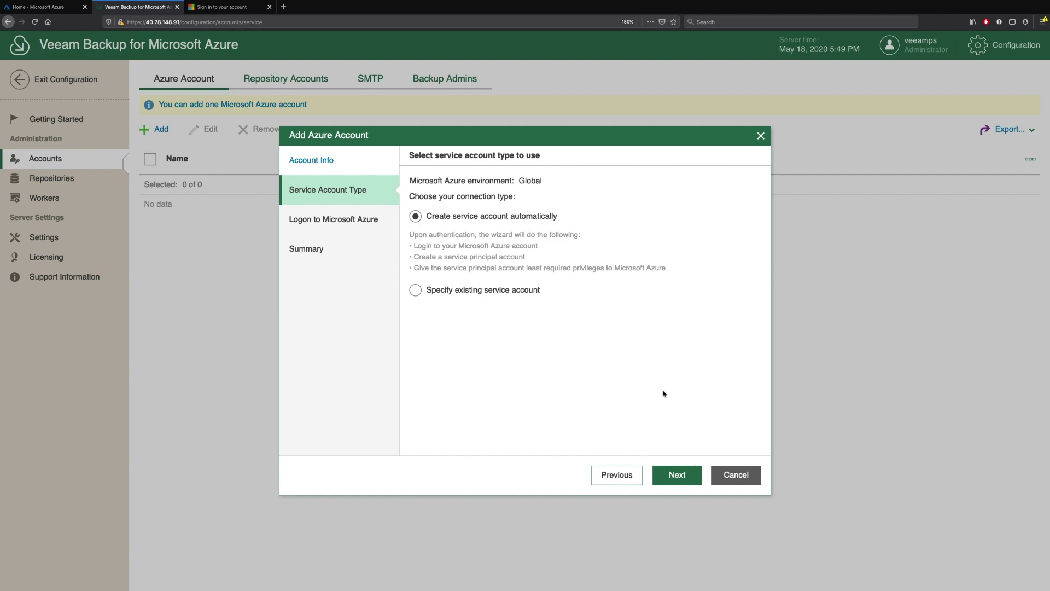
- Have the service account created automatically and copy the Microsoft device sign-in code
click(522, 298)
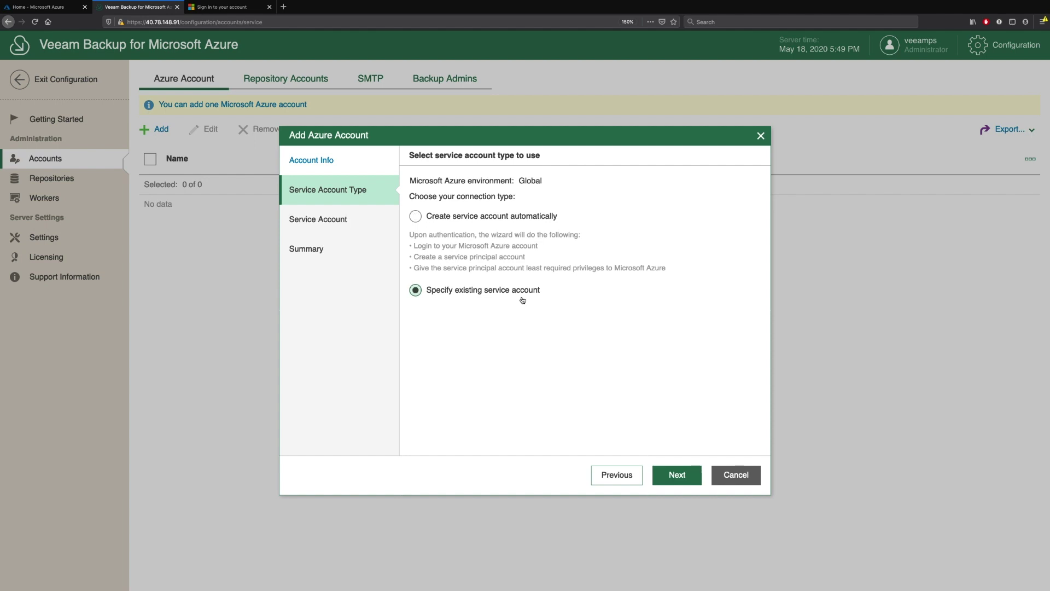
click(491, 221)
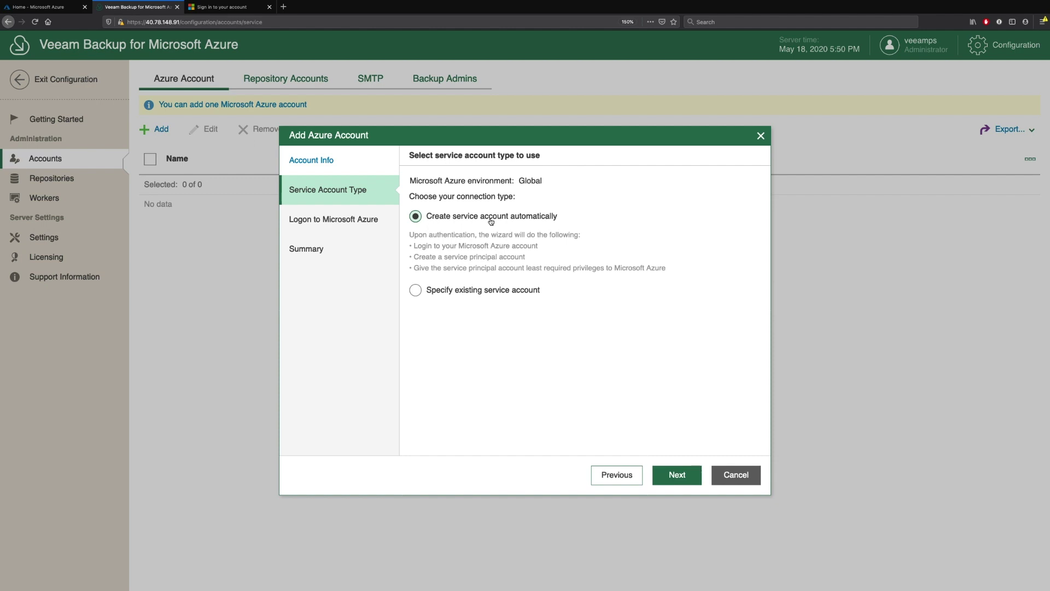
click(682, 476)
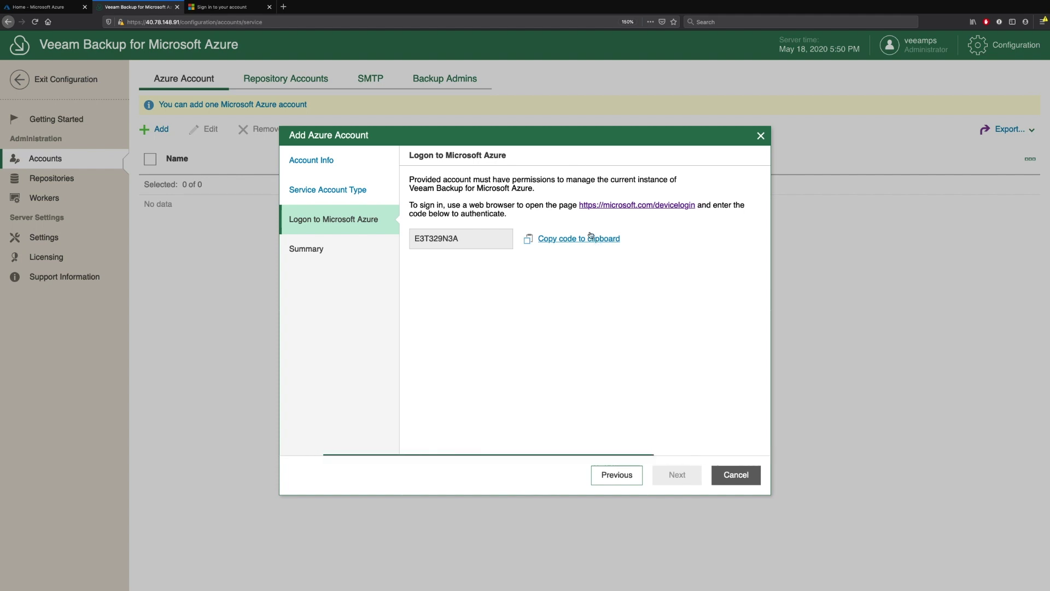
click(592, 239)
key(ctrl+c)
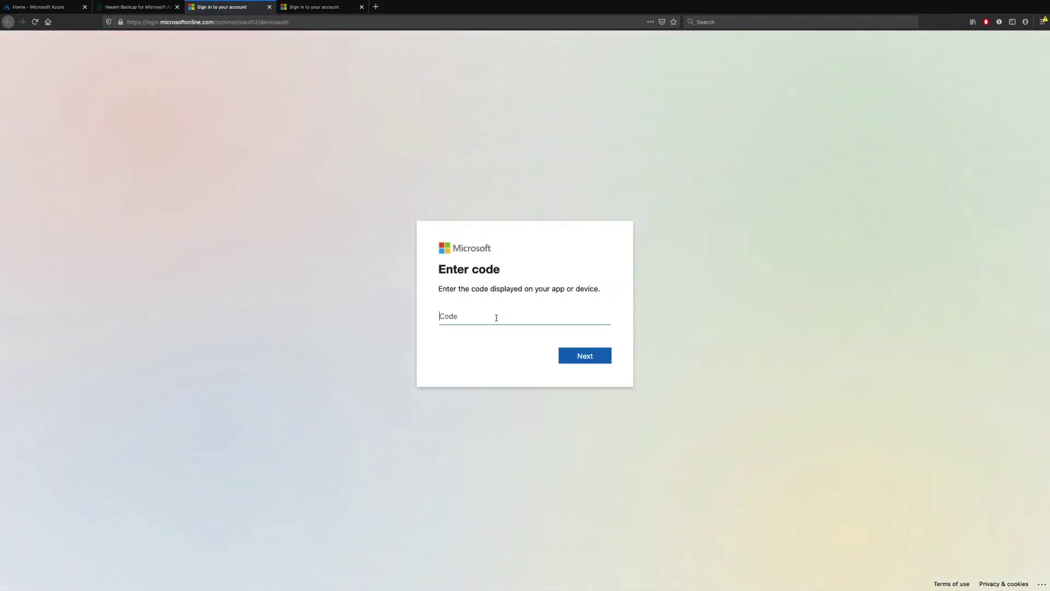
- Complete Microsoft device login with the copied code and the signed-in Azure account, returning to Veeam
key(ctrl+v)
key(Return)
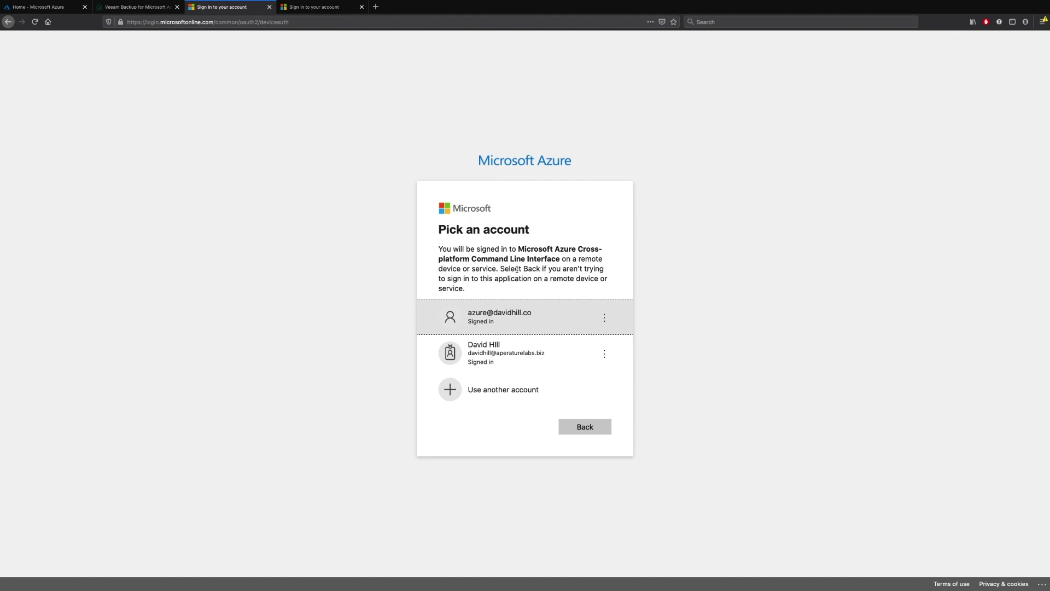
click(500, 320)
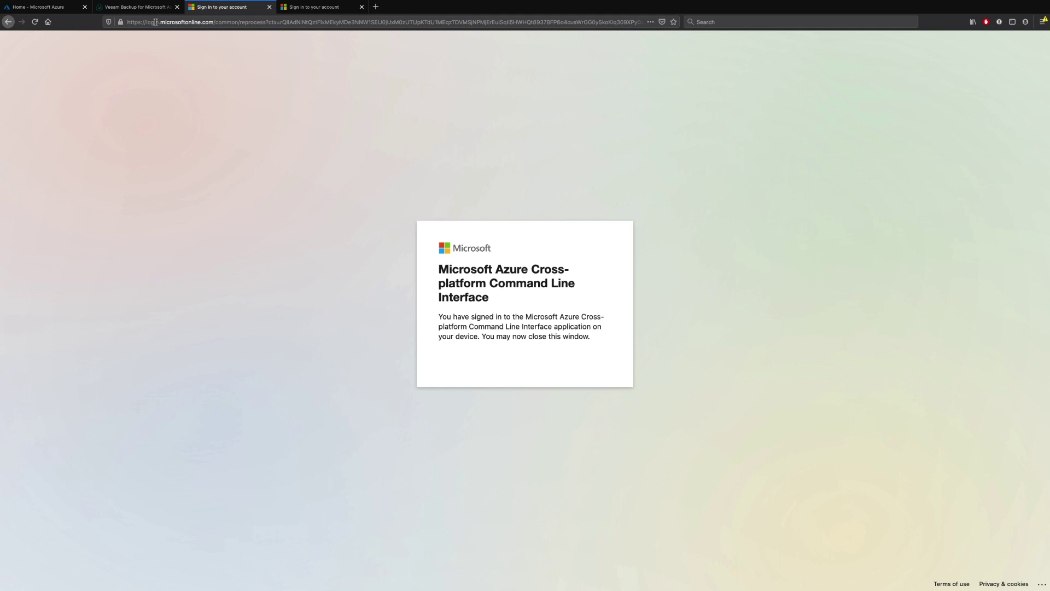
click(142, 7)
click(575, 424)
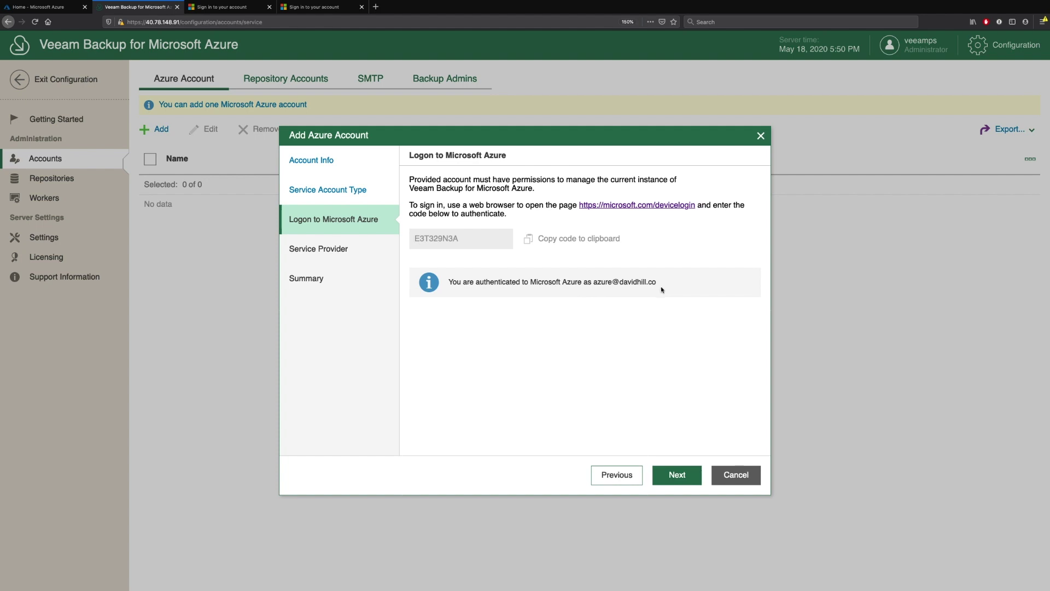
- Finish the Add Azure Account wizard for Demo Account, then view Repositories and its help article
click(684, 474)
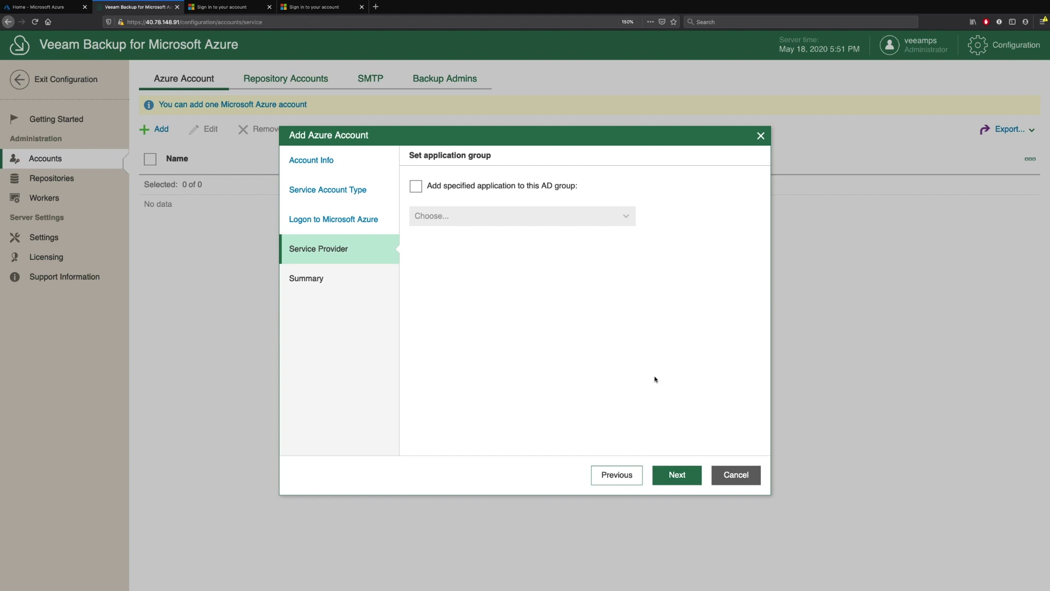
click(679, 476)
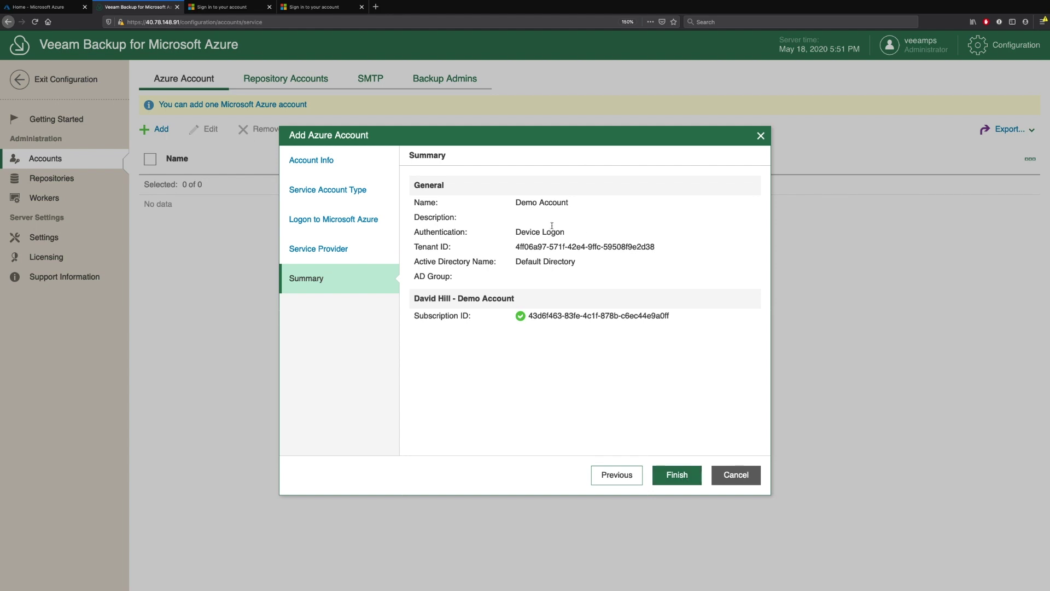
click(673, 475)
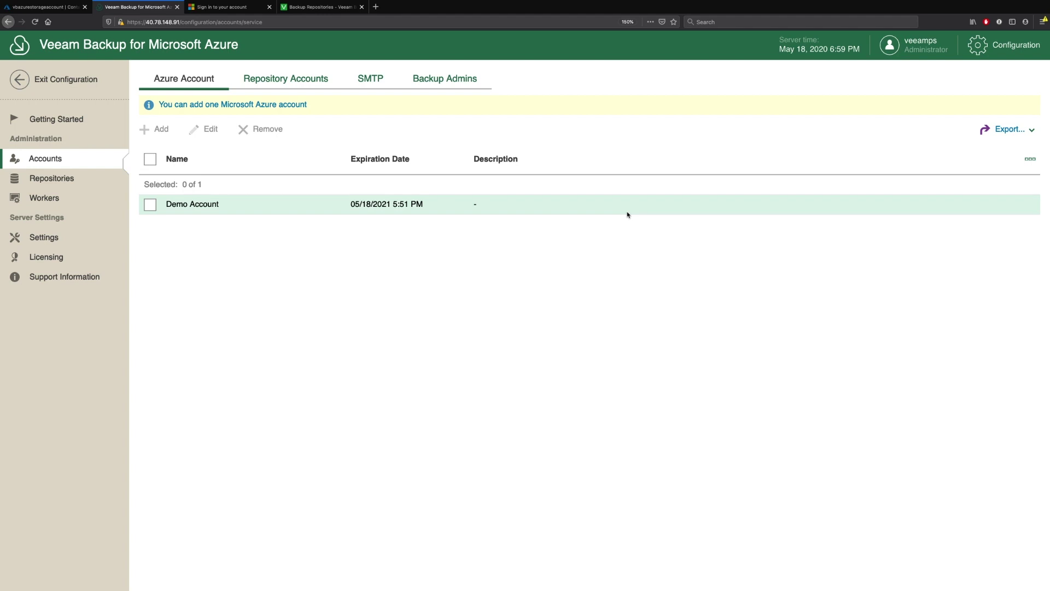
click(51, 184)
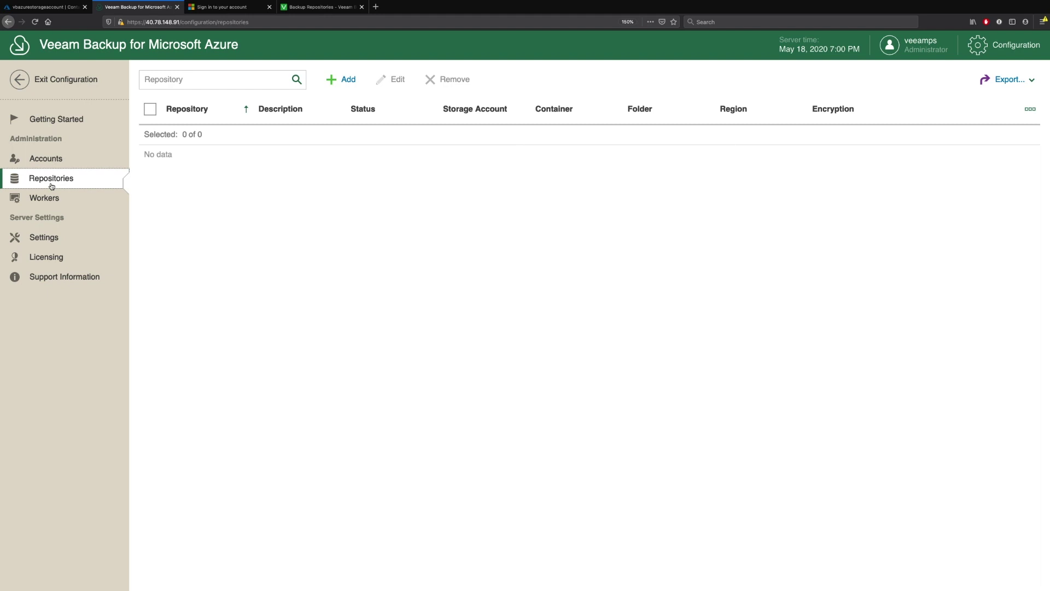
click(320, 8)
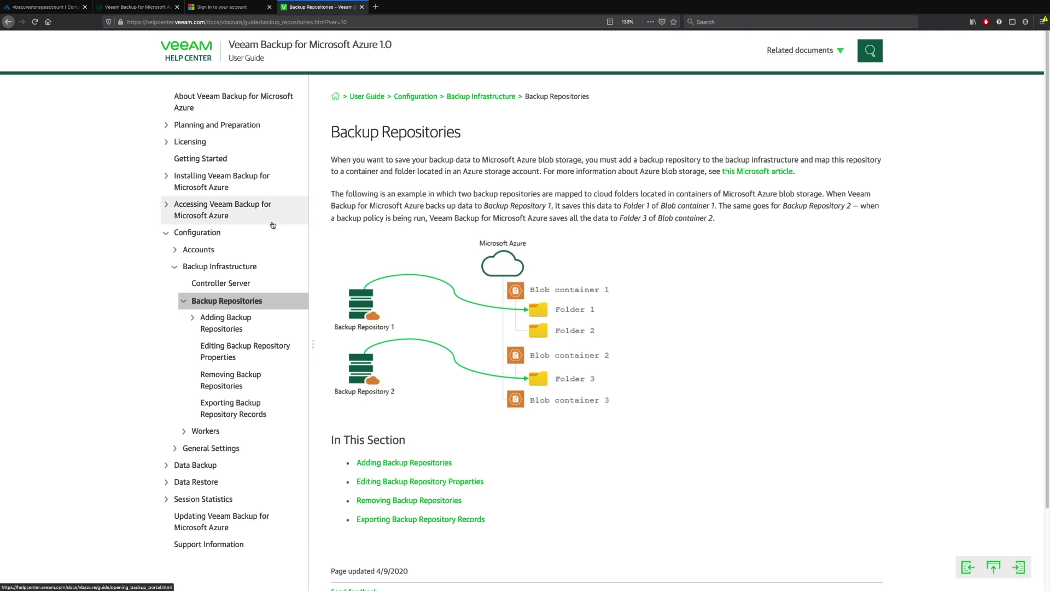
- Switch to the Azure portal's vbazurestorageaccount containers page
click(53, 10)
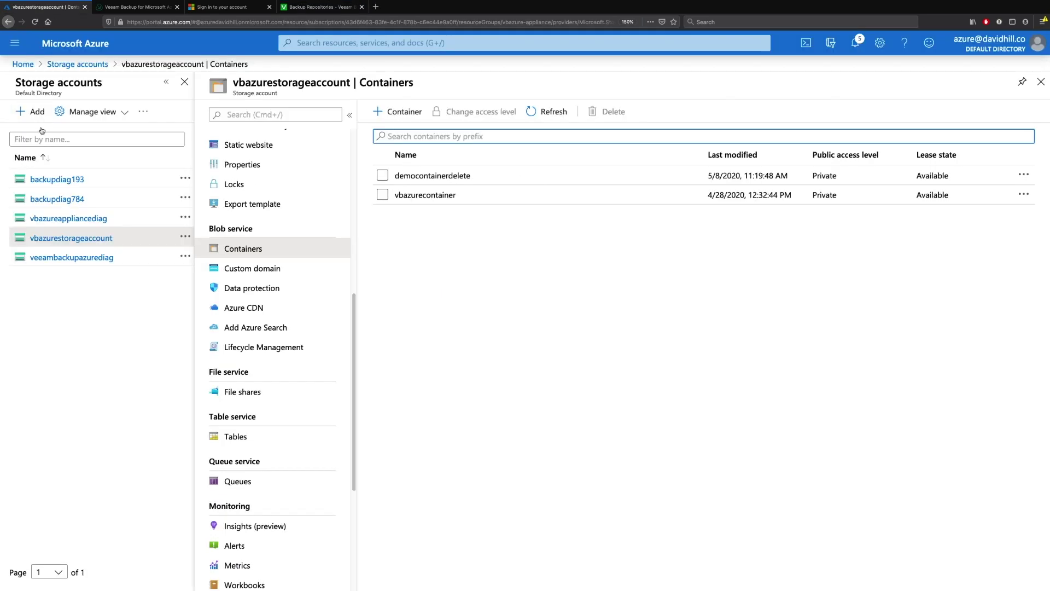
- In vbazurestorageaccount's Containers, create a new container named democontainercentralus
click(24, 65)
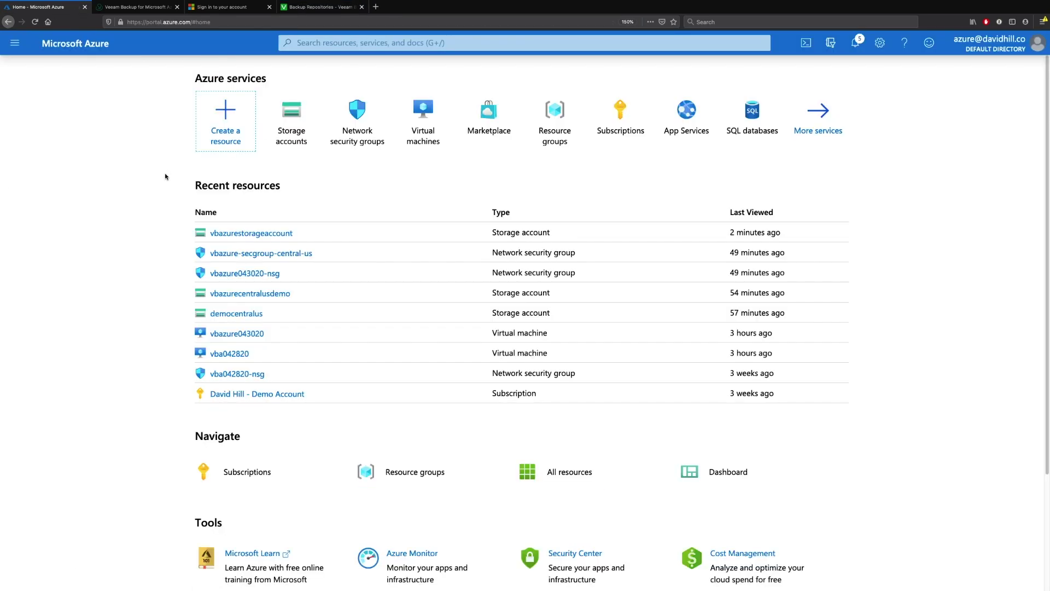
click(299, 133)
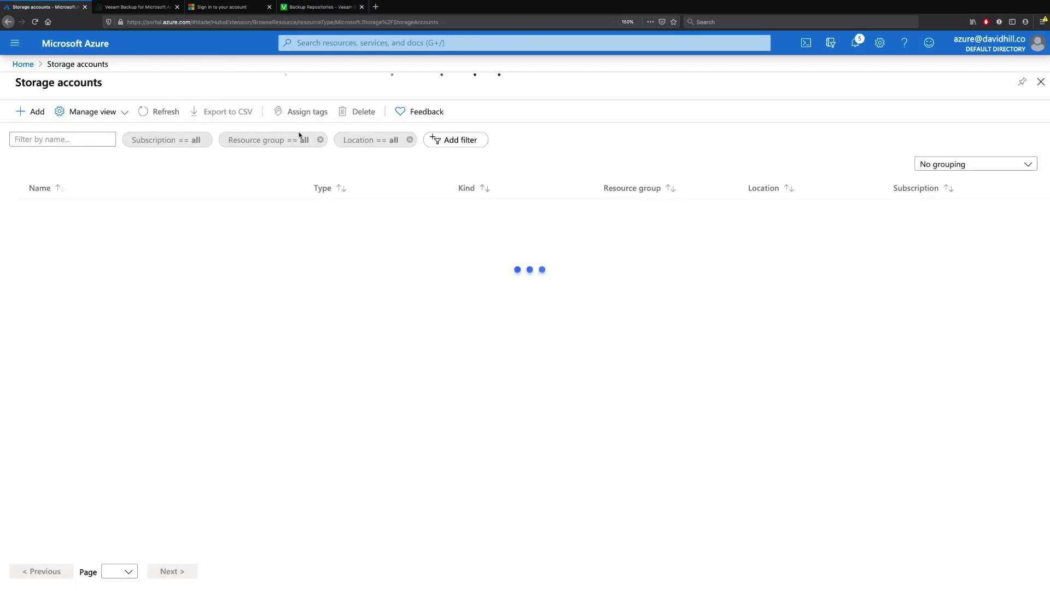
click(180, 402)
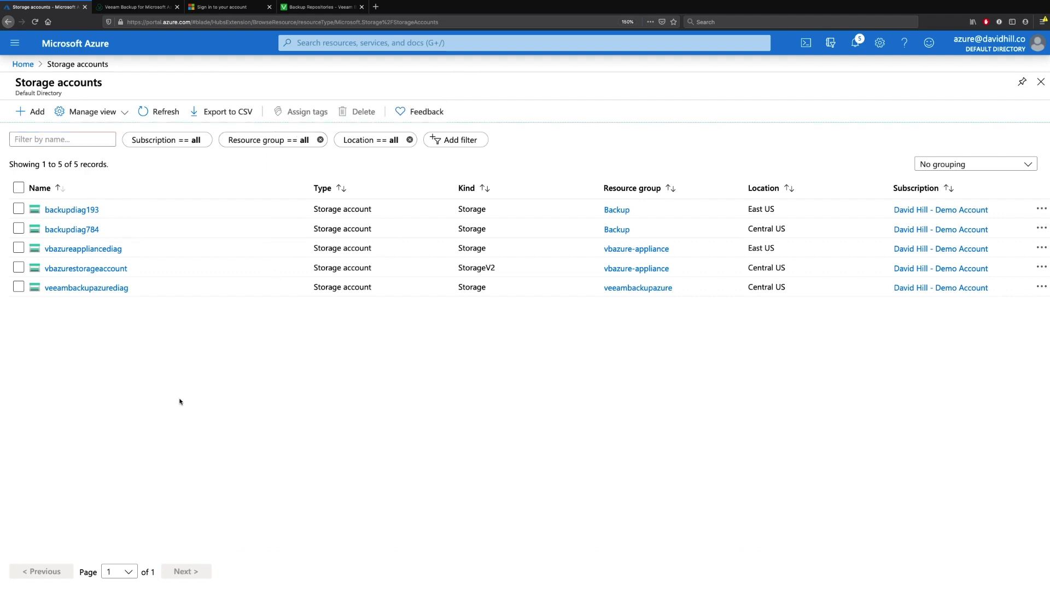
click(99, 269)
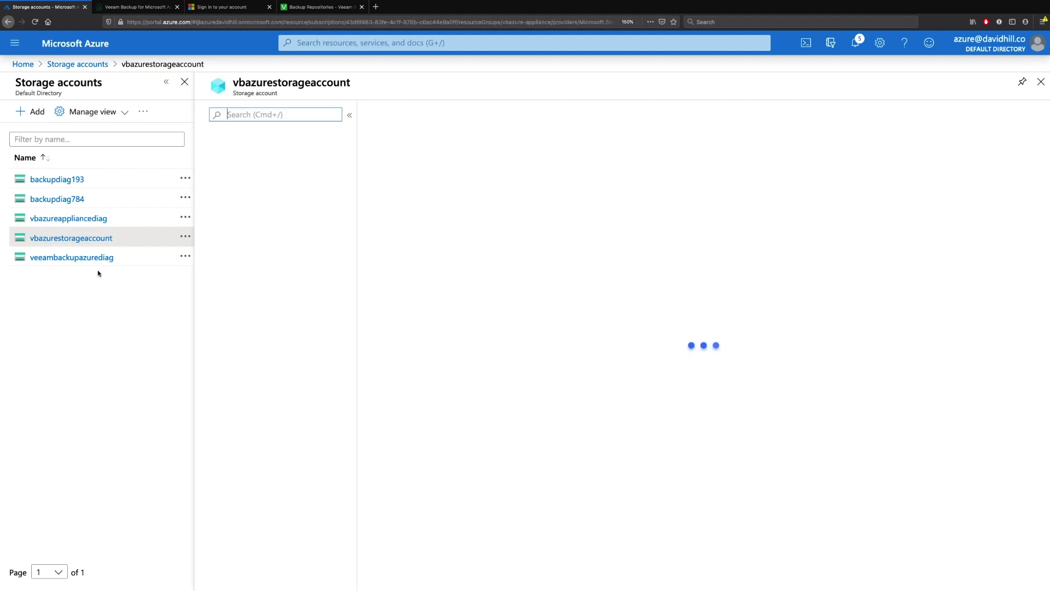
scroll(246, 329, down, 5)
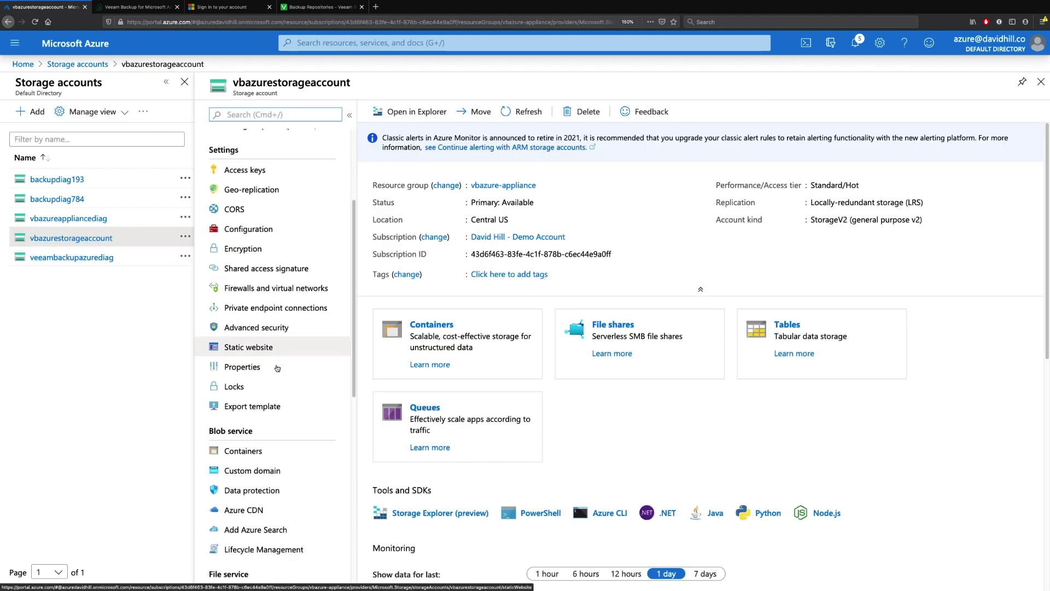
click(247, 326)
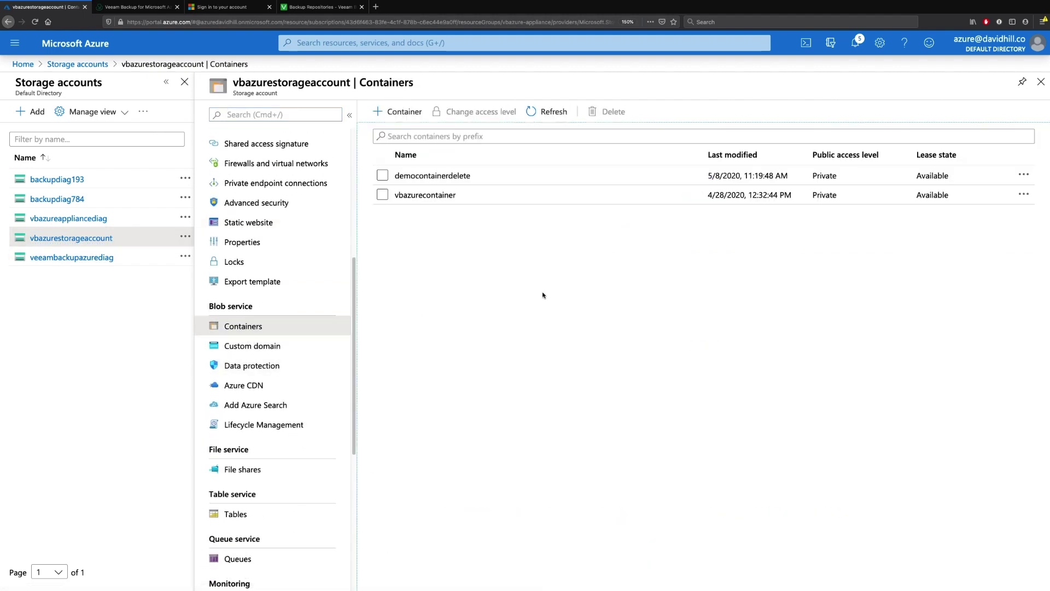
click(412, 116)
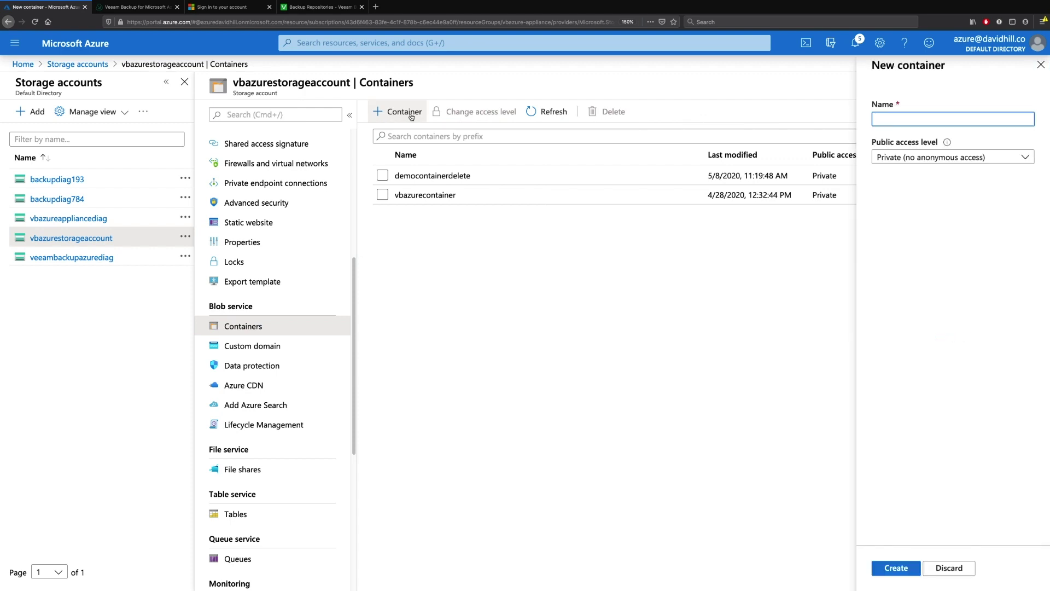
text(democontainercentralus)
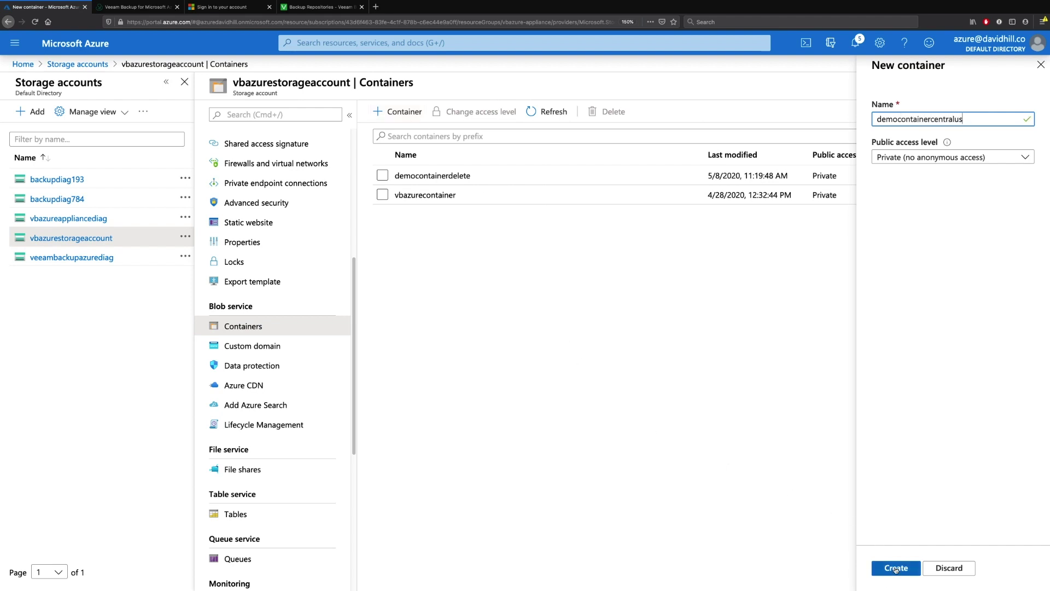
click(896, 570)
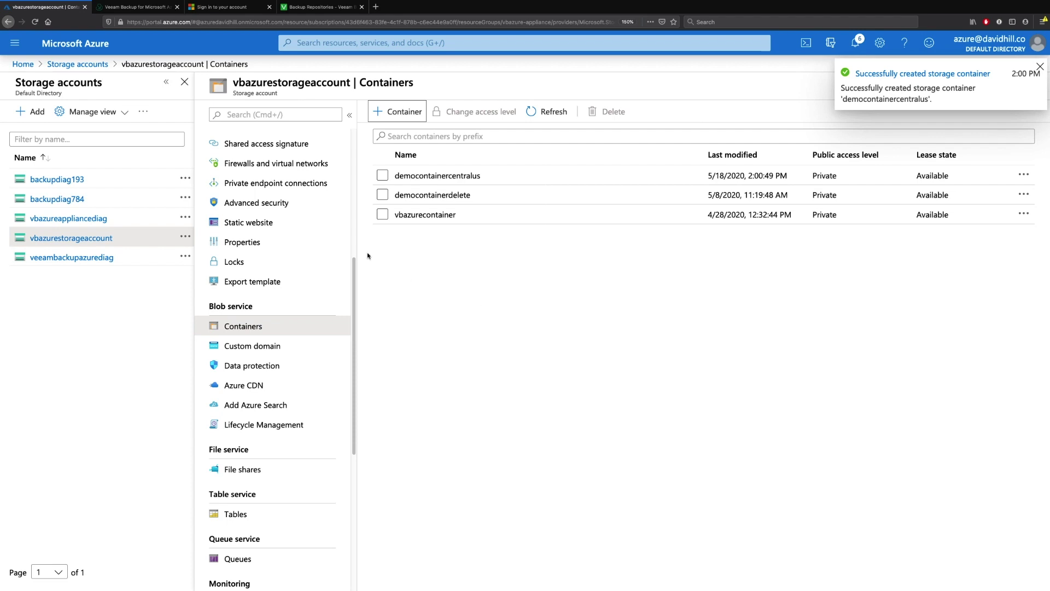
- Start a repository named 'demo container central us' using the Demo Account
click(139, 7)
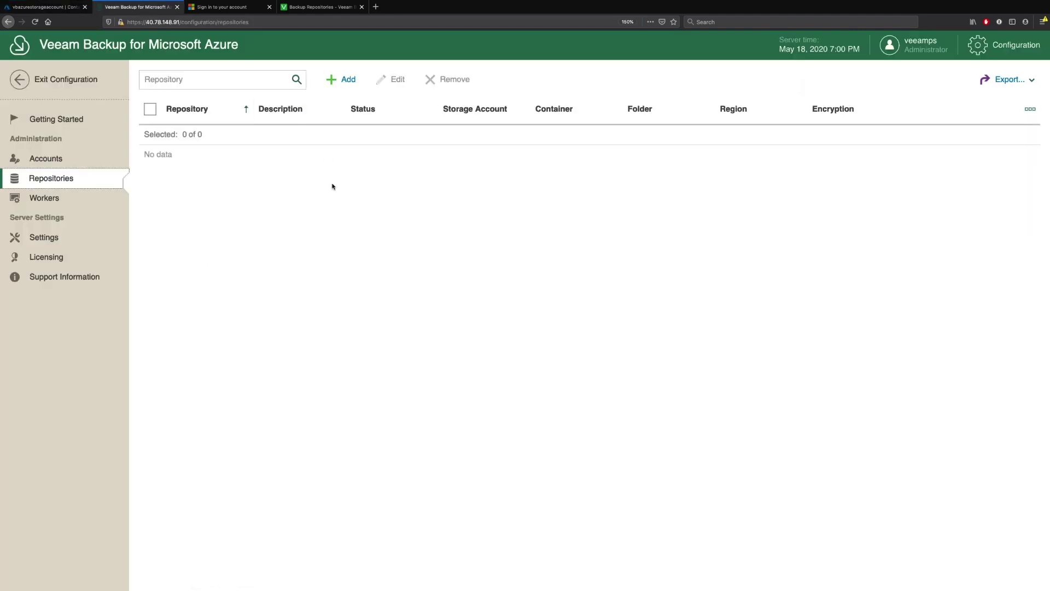
click(349, 80)
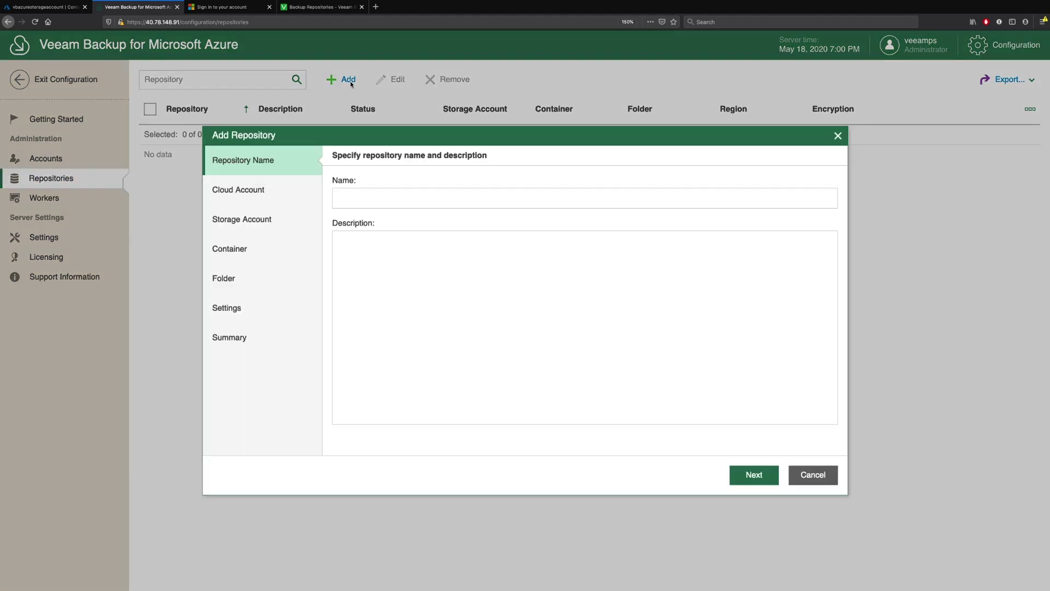
click(361, 199)
text(demo)
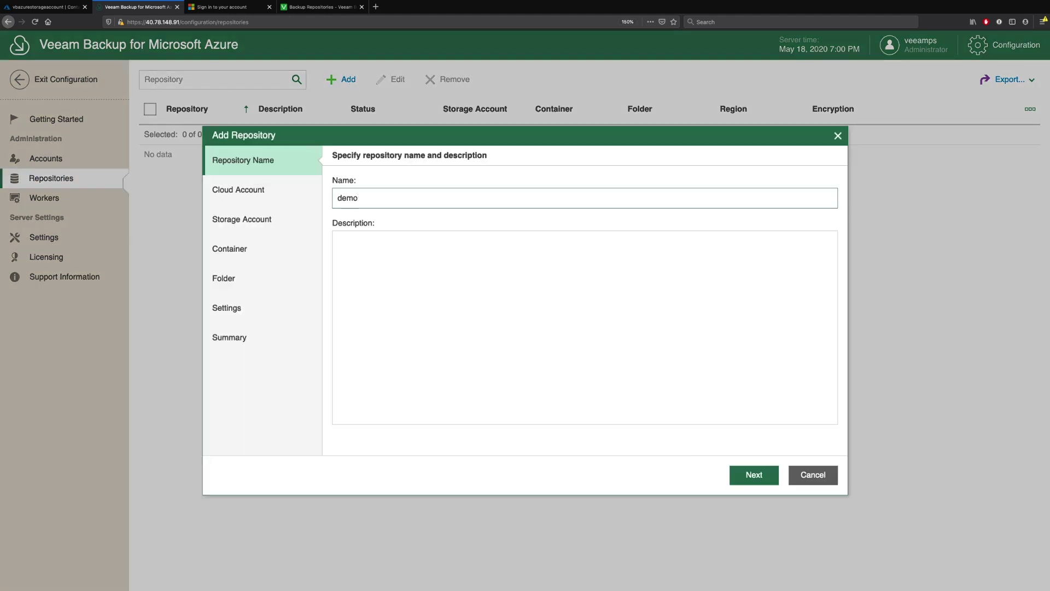
text( container central us)
click(756, 479)
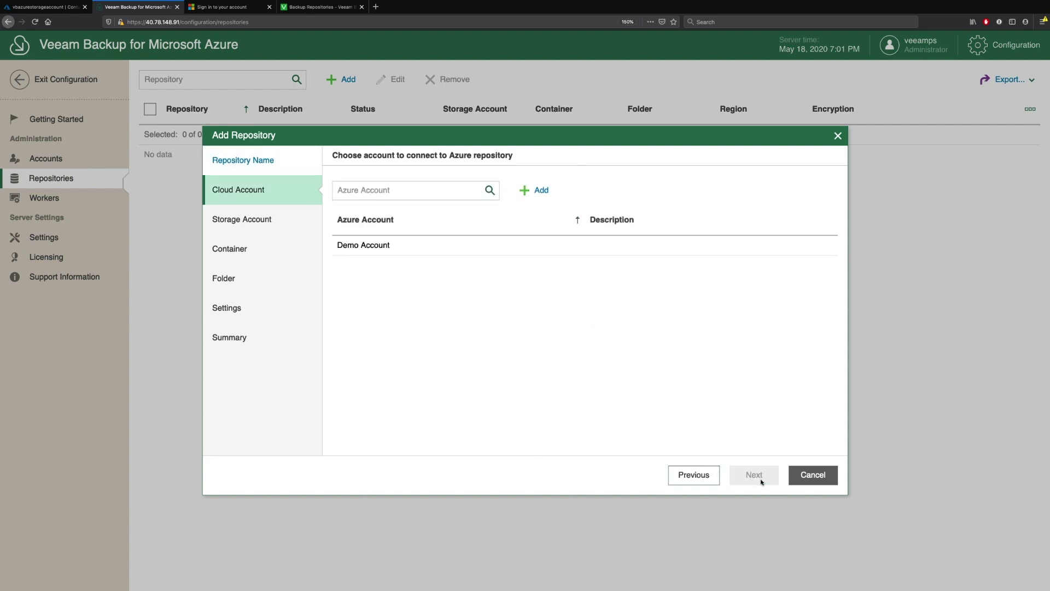
click(416, 253)
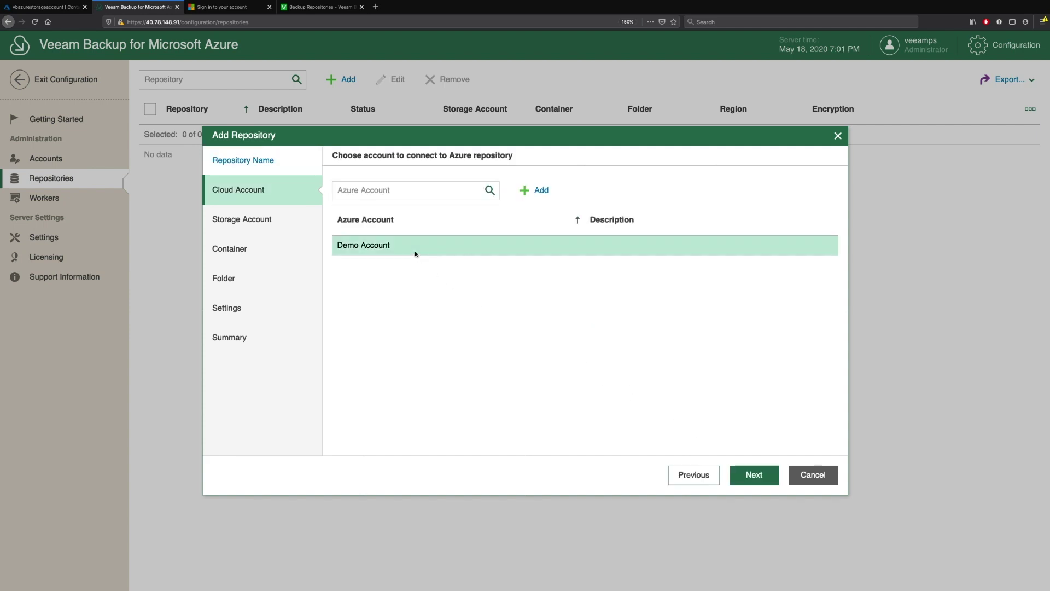
click(768, 475)
- Target vbazurestorageaccount, container democontainercentralus and a new folder demofolder
click(382, 304)
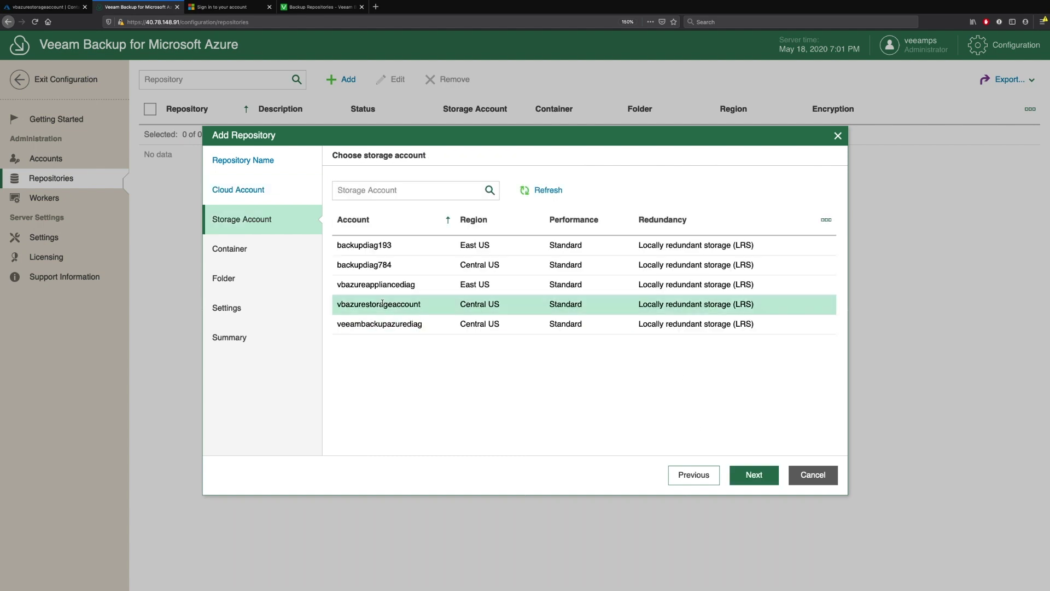
click(751, 474)
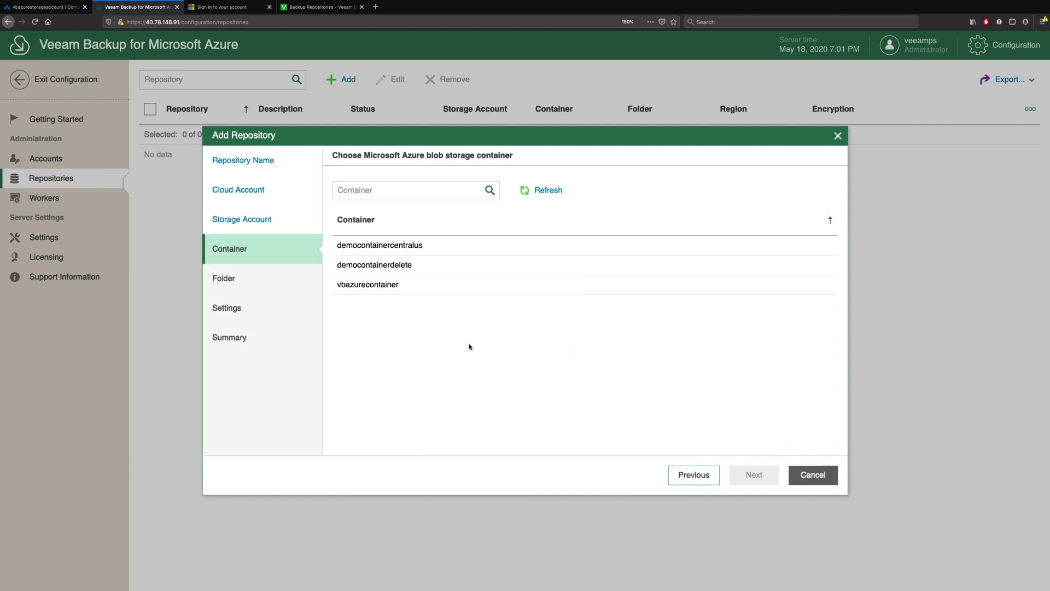
click(453, 244)
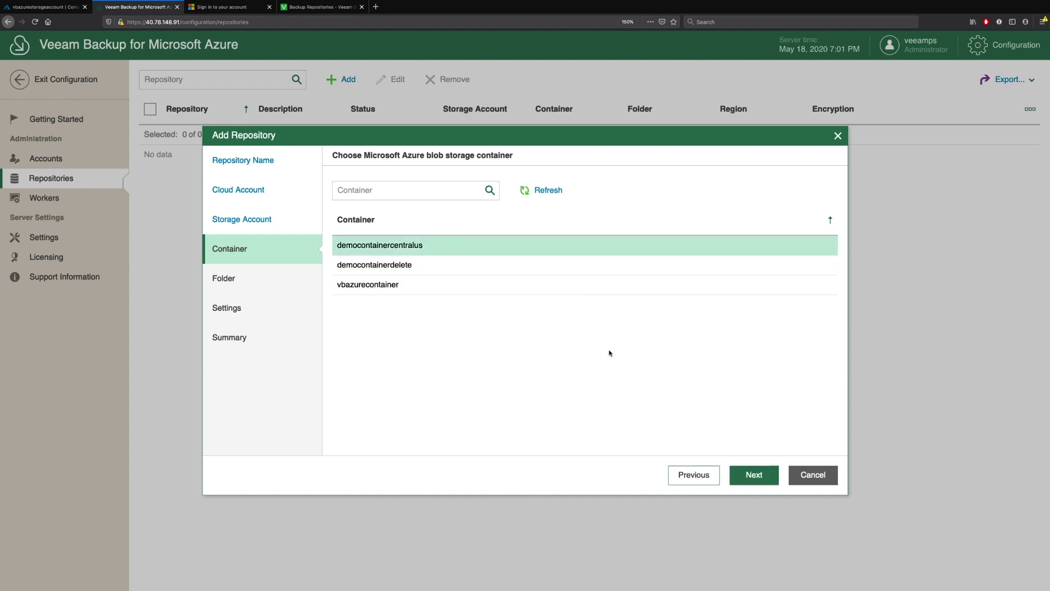
click(749, 474)
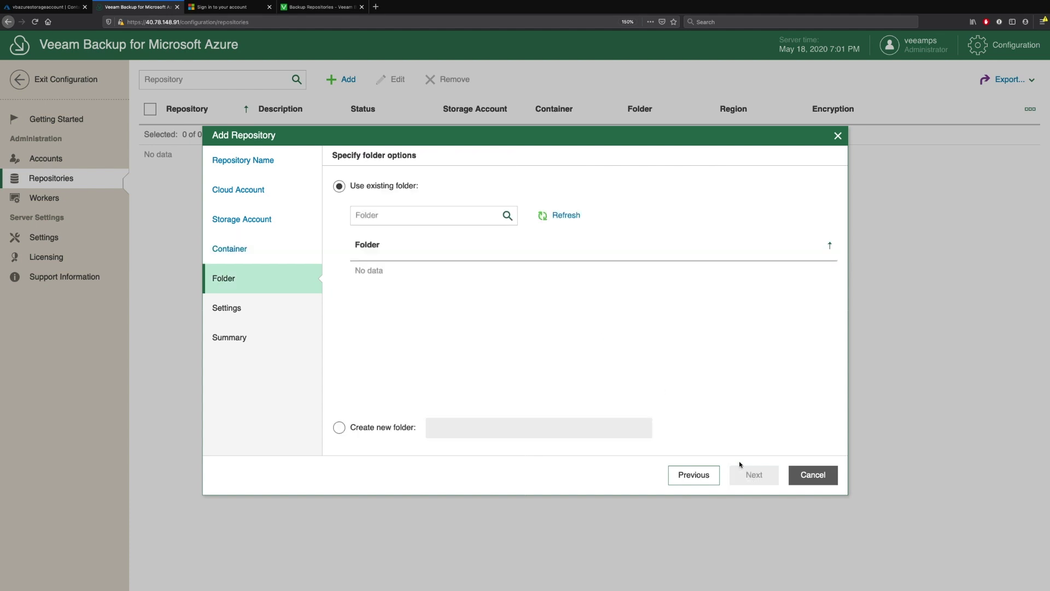
click(362, 429)
click(467, 427)
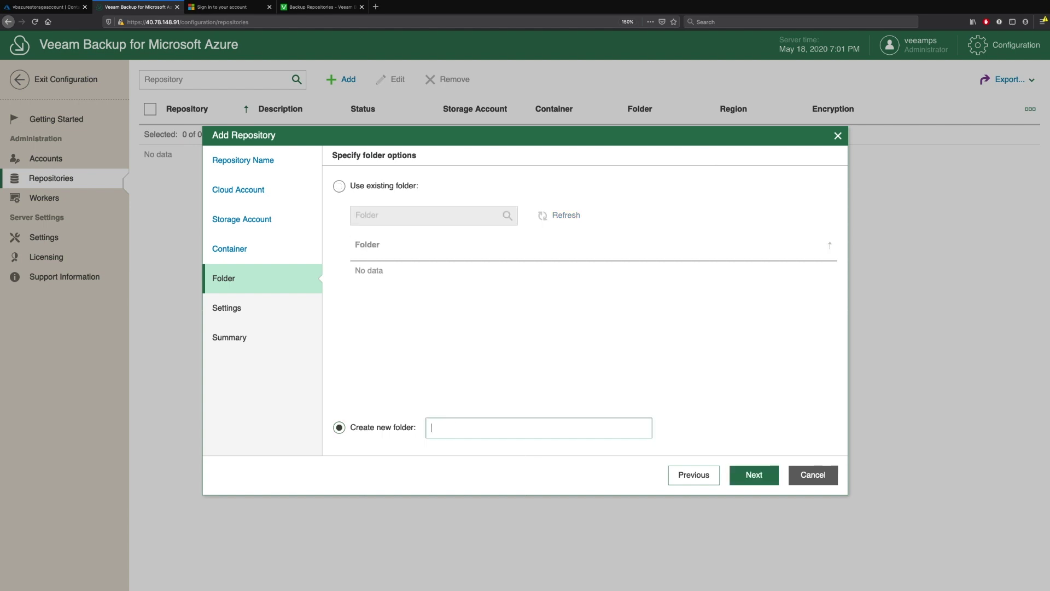
text(demofolder)
- Leave encryption off and finish creating the repository
click(744, 475)
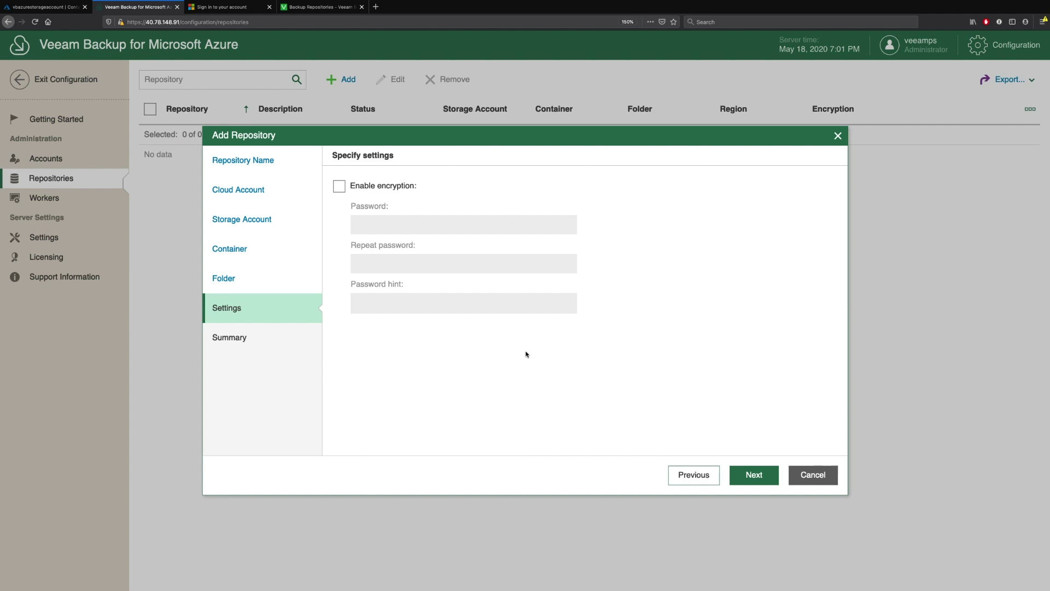
click(750, 479)
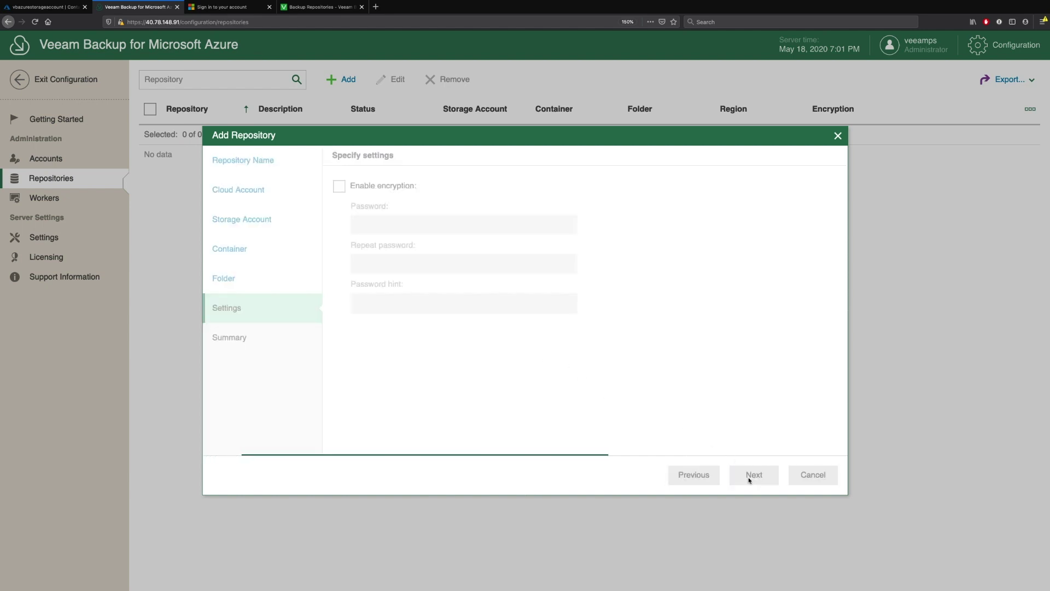
click(747, 474)
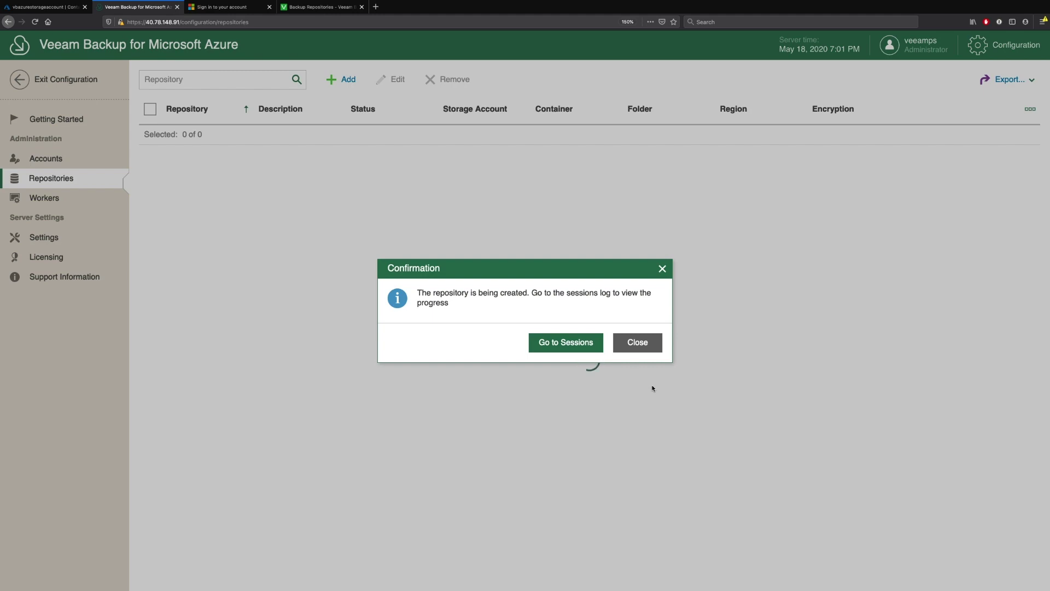
- Check the successful Create Repository session, then go to the Configuration page
click(579, 351)
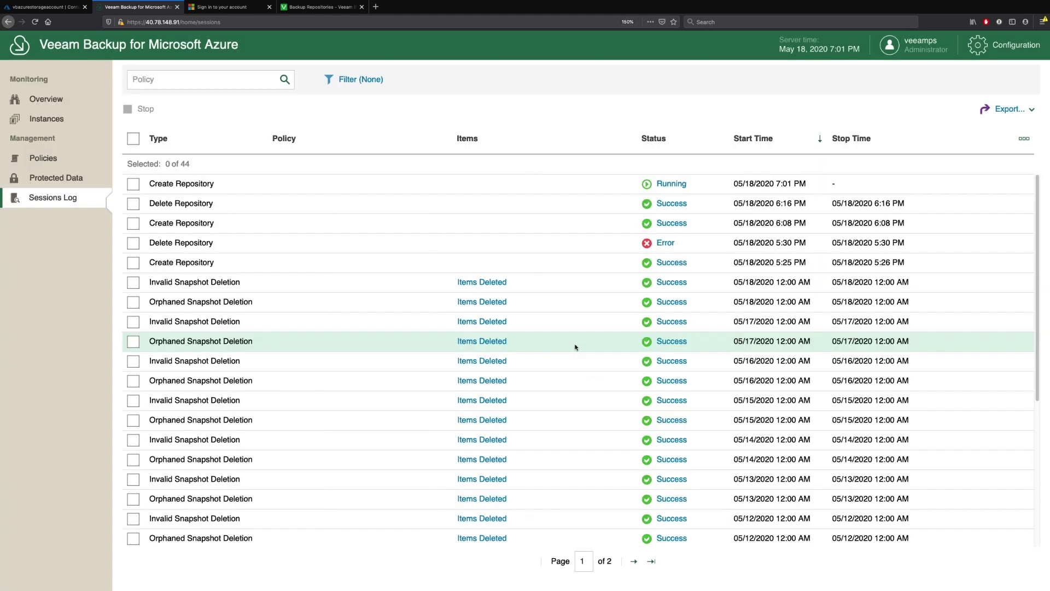
click(673, 185)
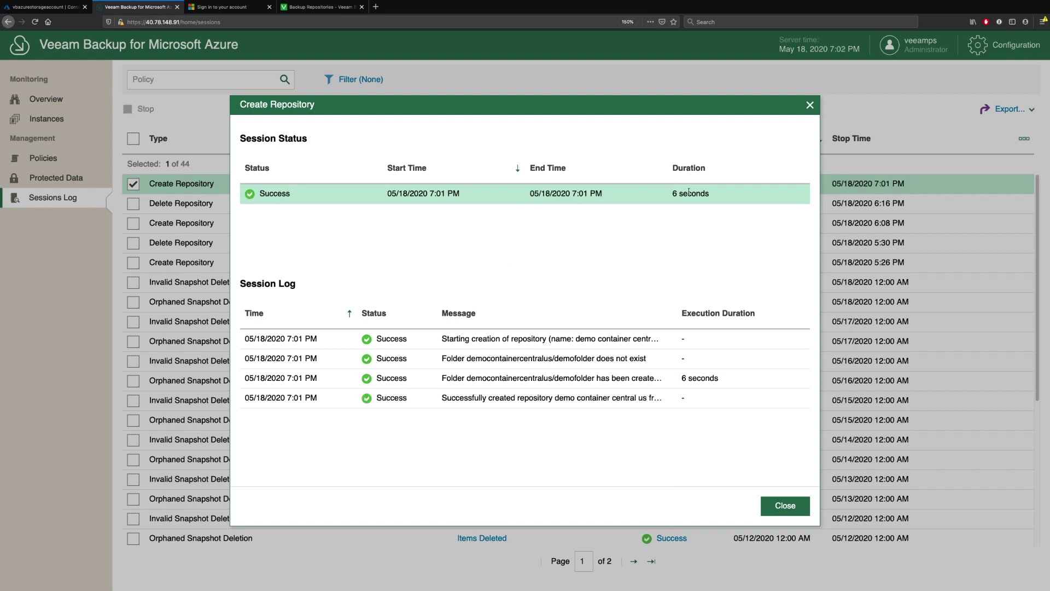
click(792, 506)
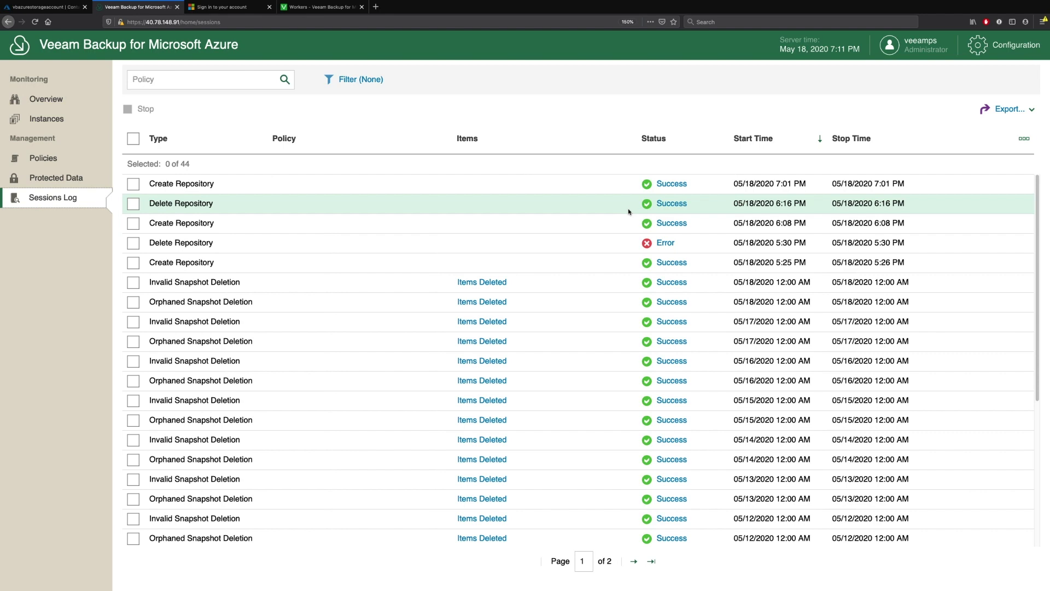
click(982, 45)
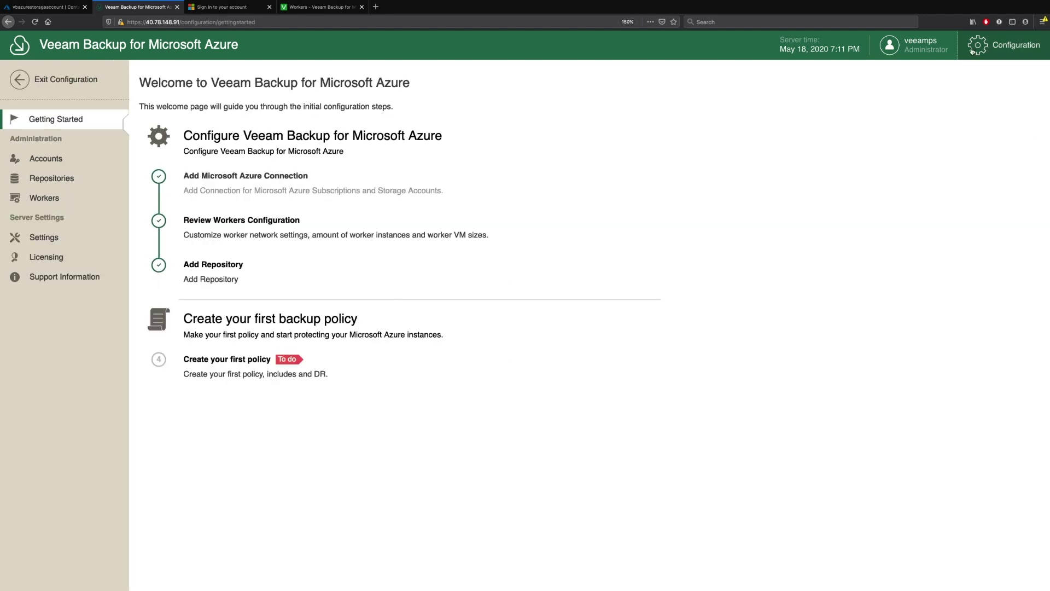
- Open the Workers configuration and consult the Workers help documentation
click(43, 198)
click(306, 7)
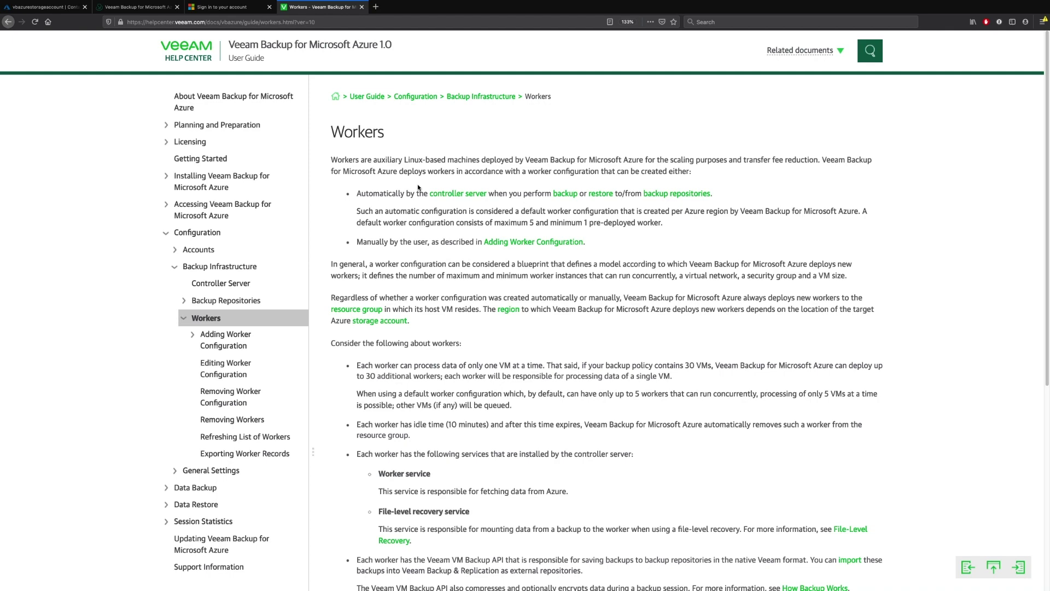
click(137, 6)
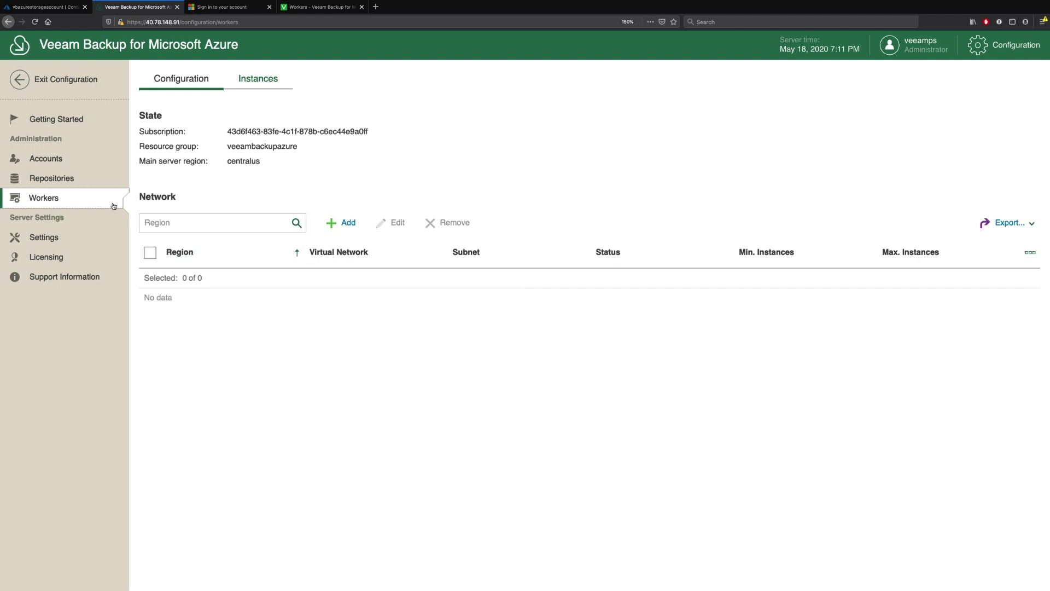
- Add a Central US worker configuration, keeping Standard_A1_v2 with 1–5 instances
click(345, 223)
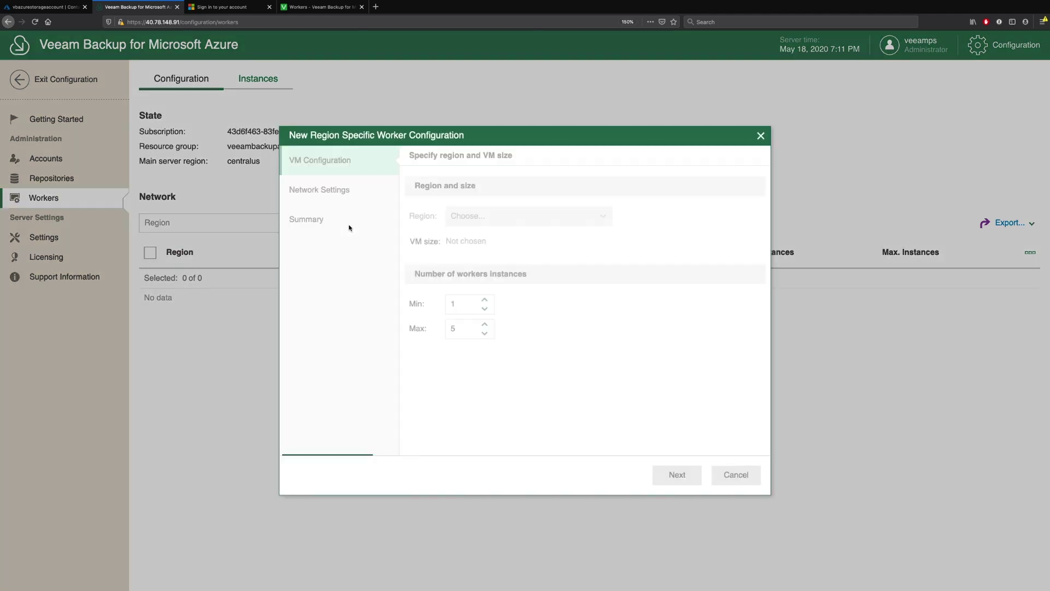
click(609, 215)
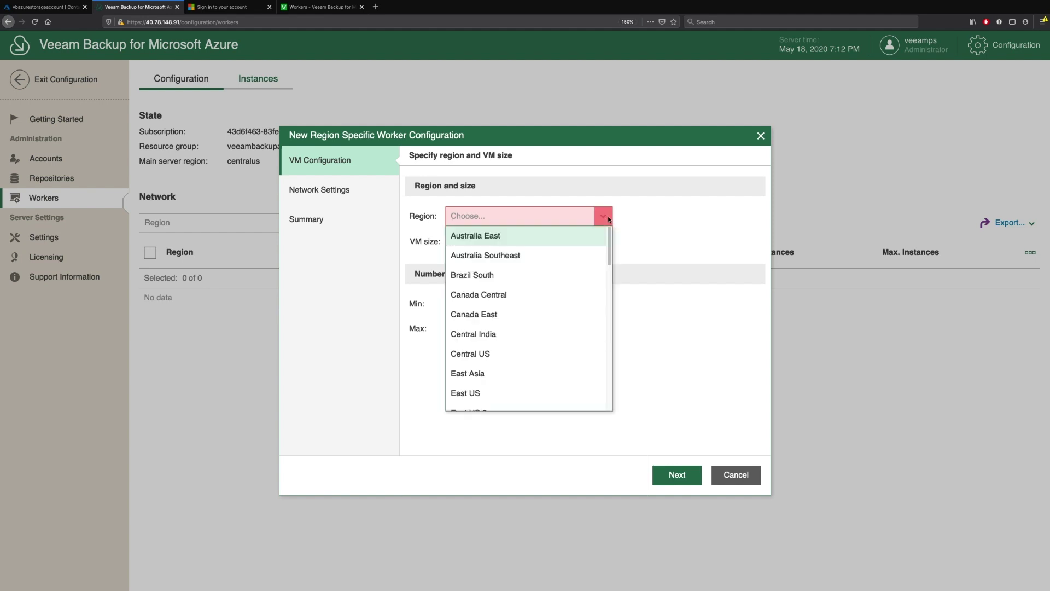
click(539, 354)
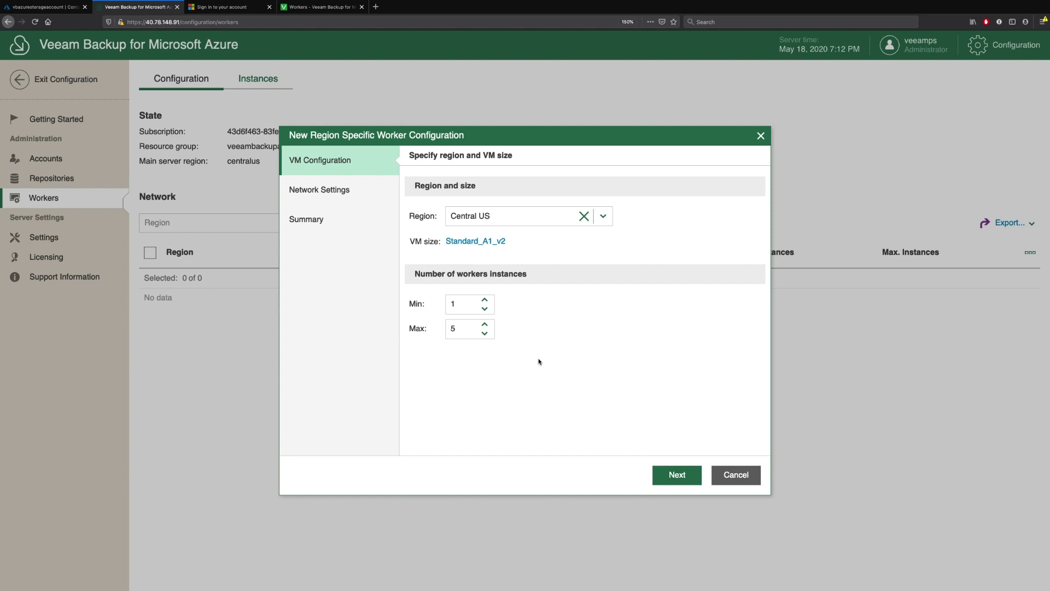
click(673, 474)
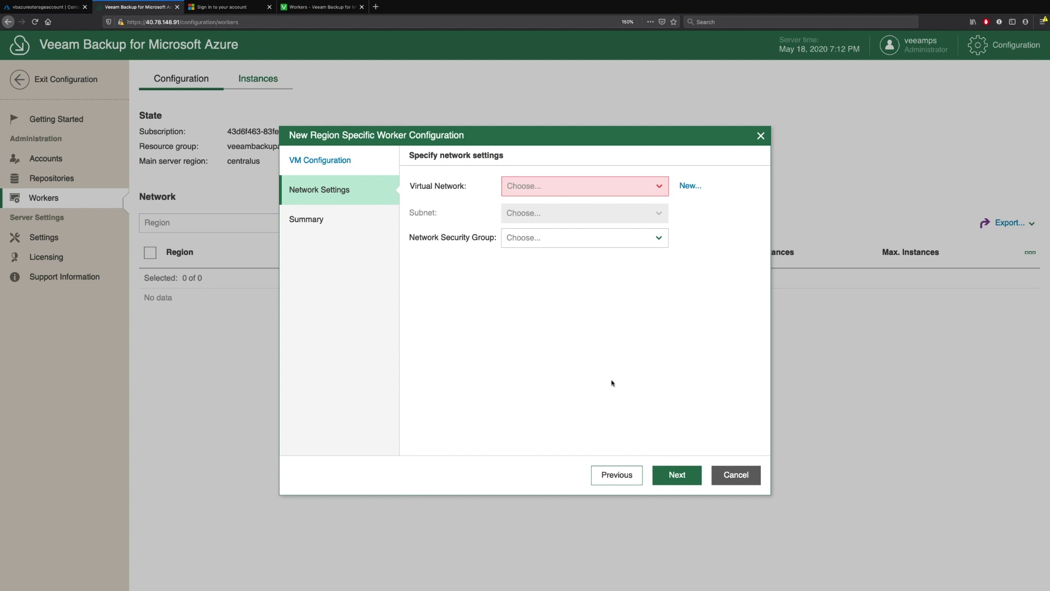
- Create virtual network centralusworkerdemo with subnet centralusworkerdemosubnet
click(691, 186)
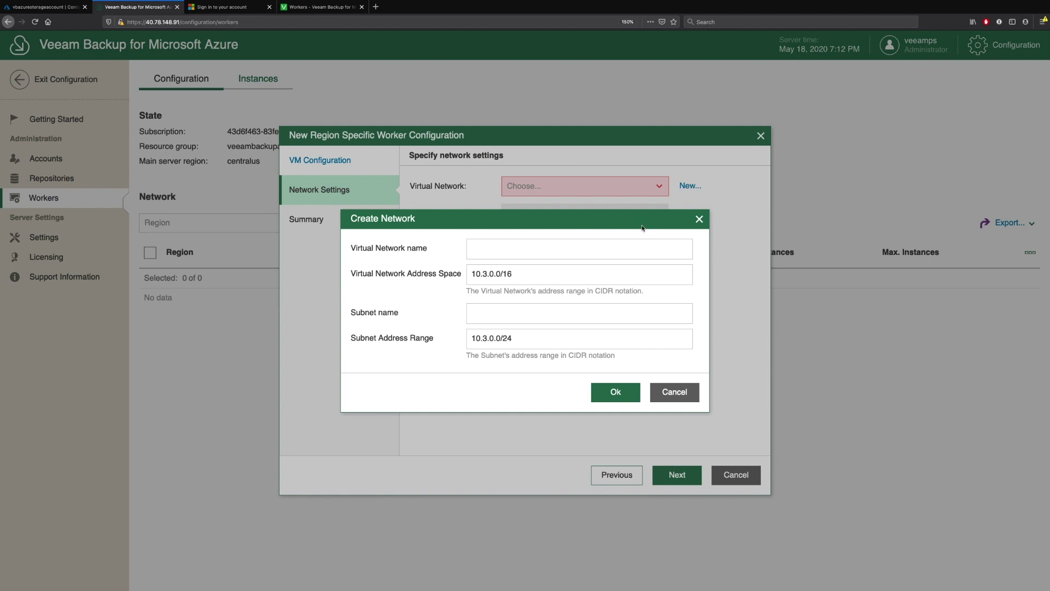
click(642, 250)
text(centralu)
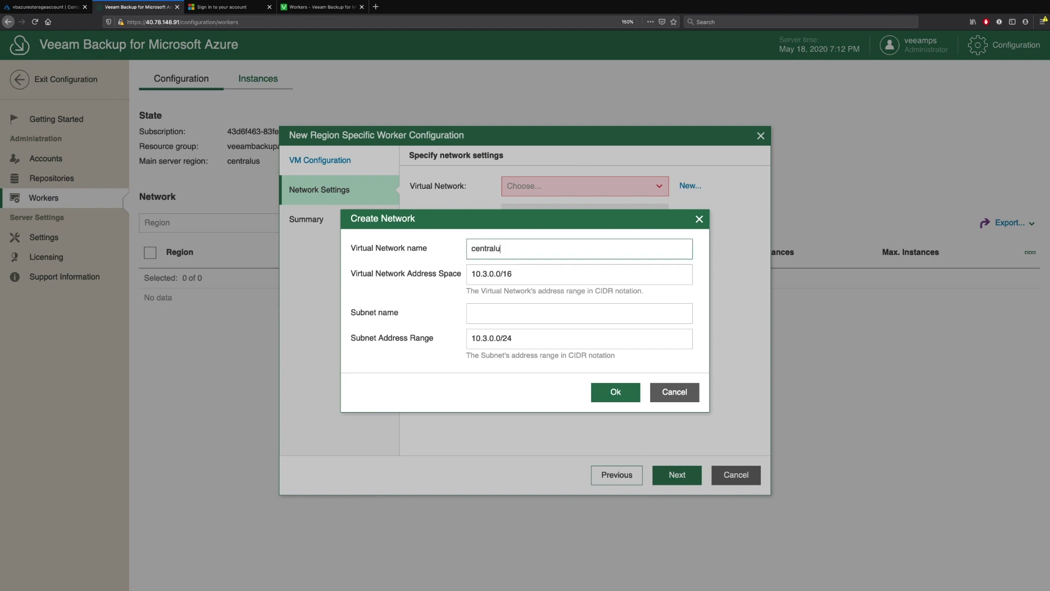
text(sworkerdemo)
double_click(642, 250)
key(ctrl+c)
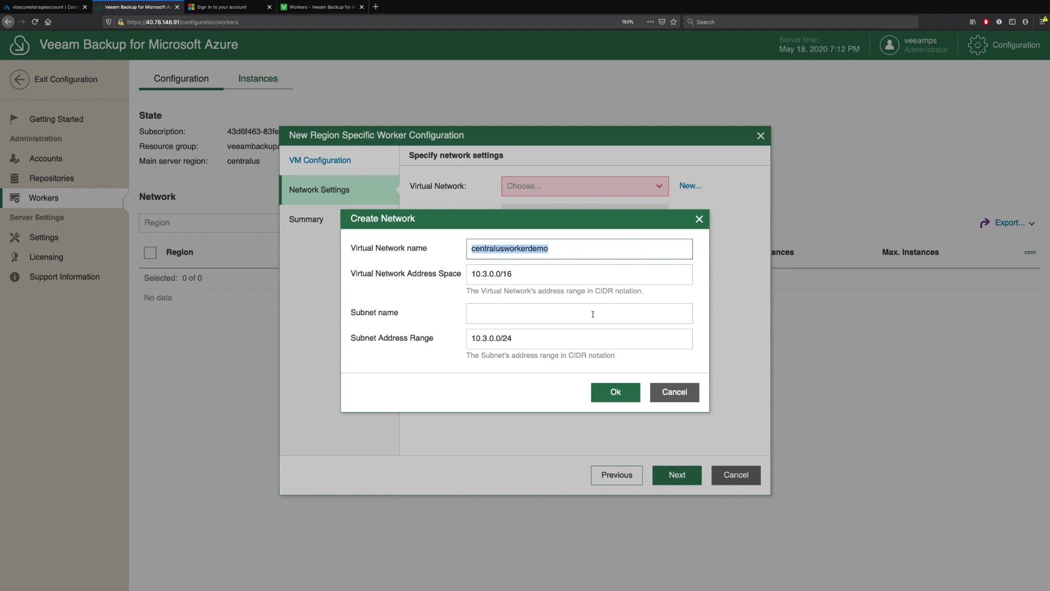
click(593, 313)
key(ctrl+v)
text(subnet)
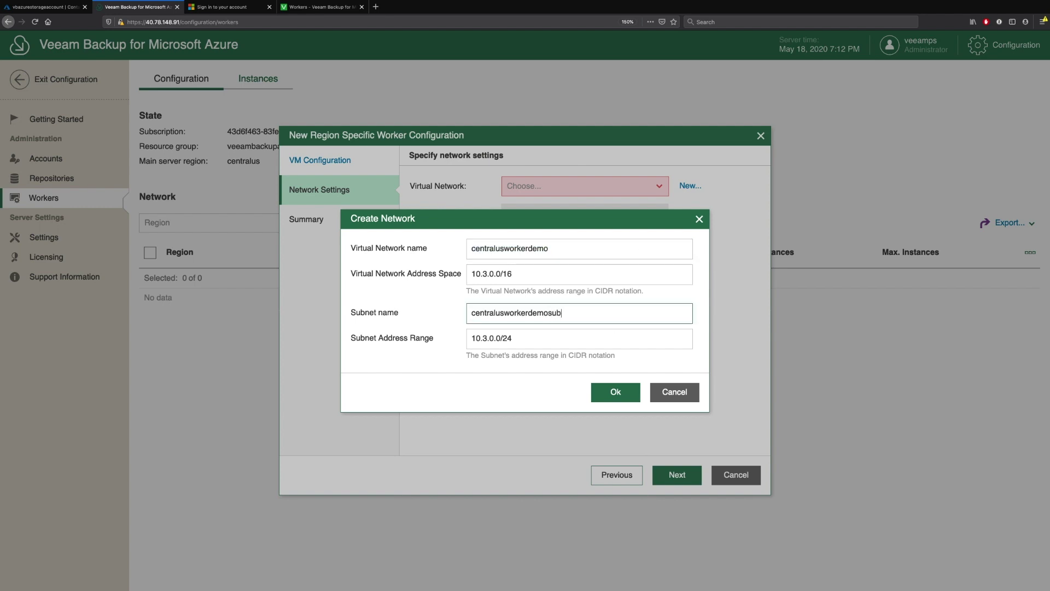
click(627, 395)
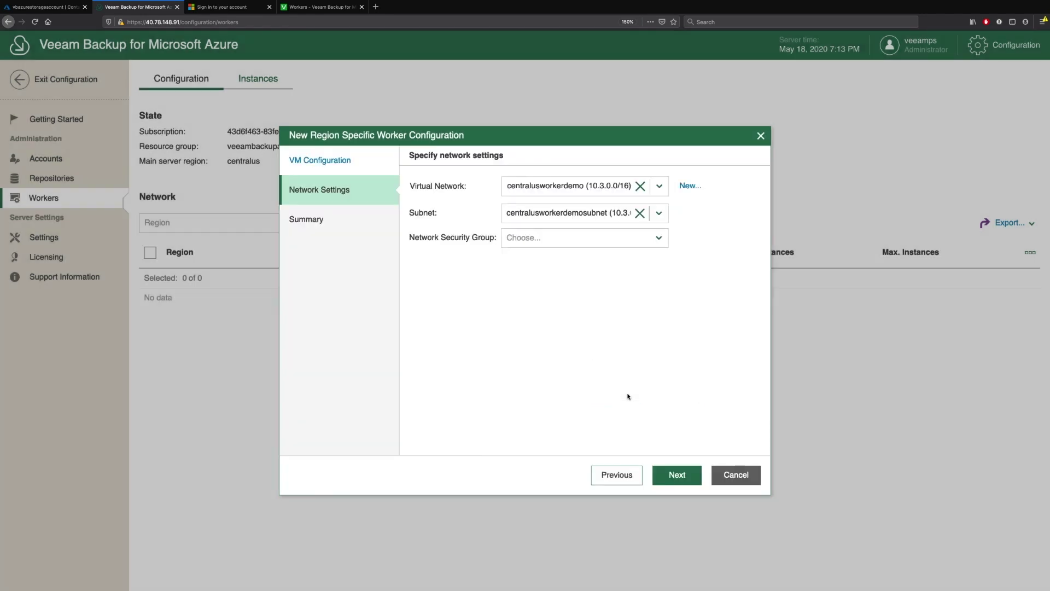
- Use vbazure-secgroup-central-us as the network security group and proceed to the summary
click(659, 238)
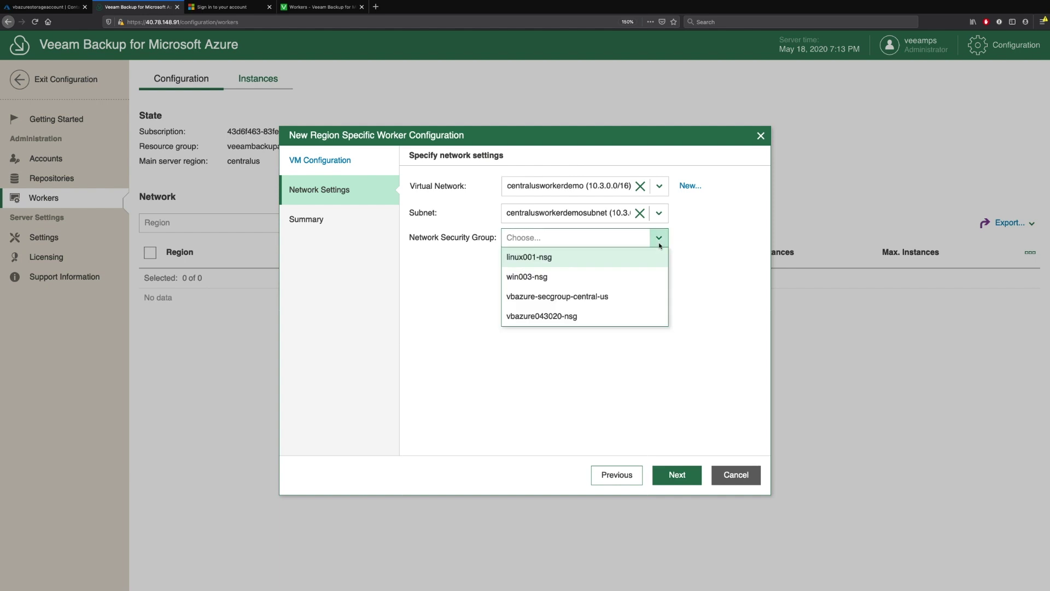
click(658, 290)
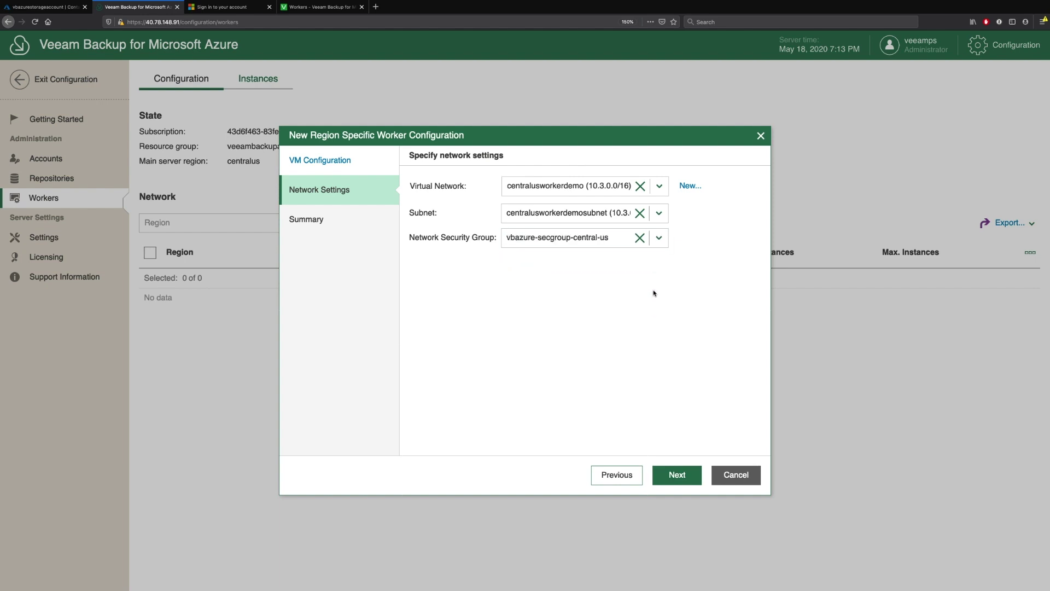
click(677, 476)
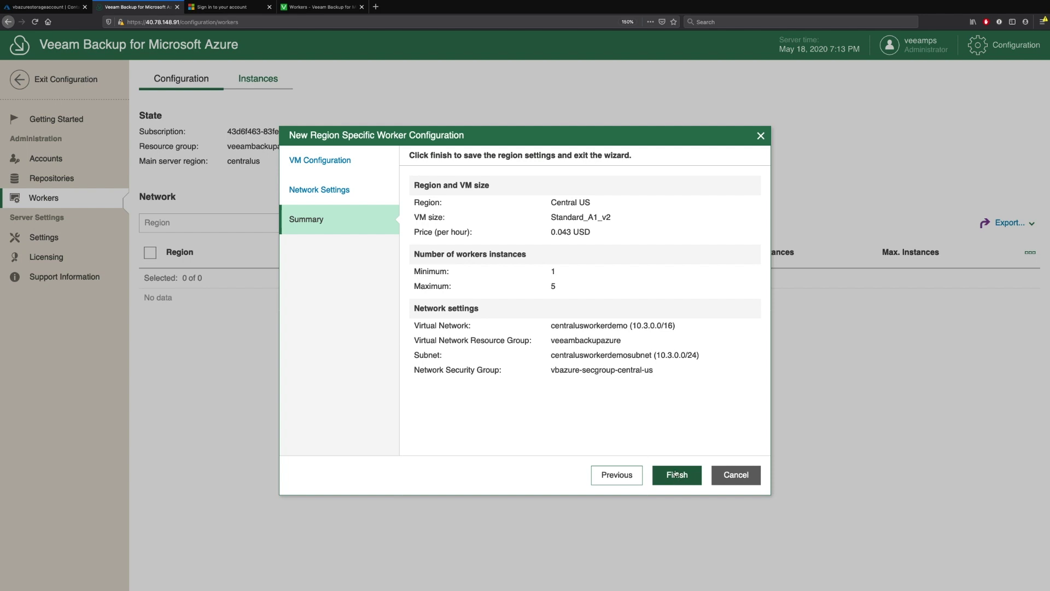
- Save the Central US worker configuration and return to the Overview dashboard
click(676, 475)
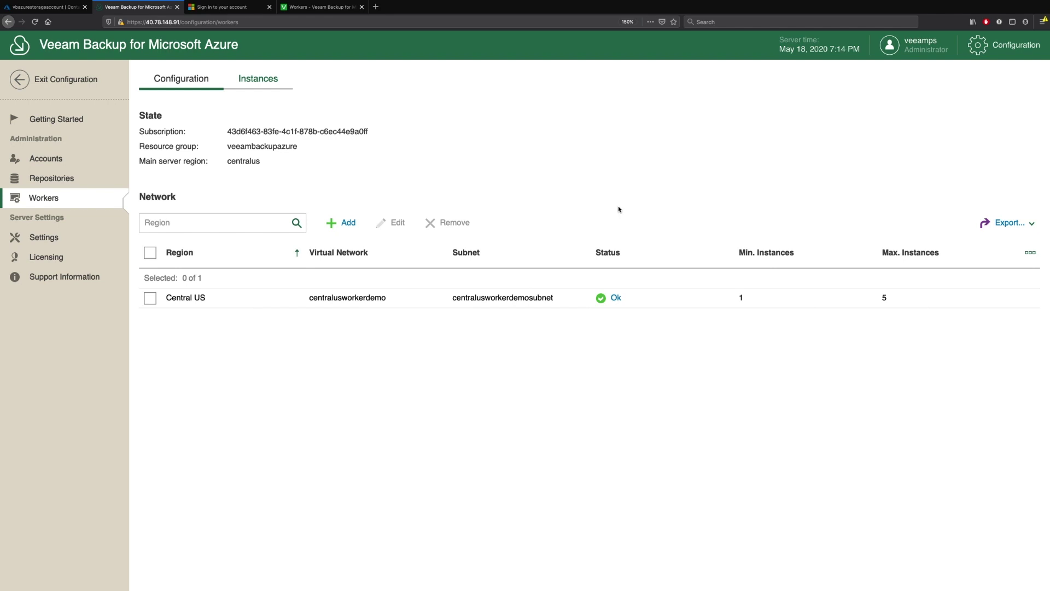
click(77, 80)
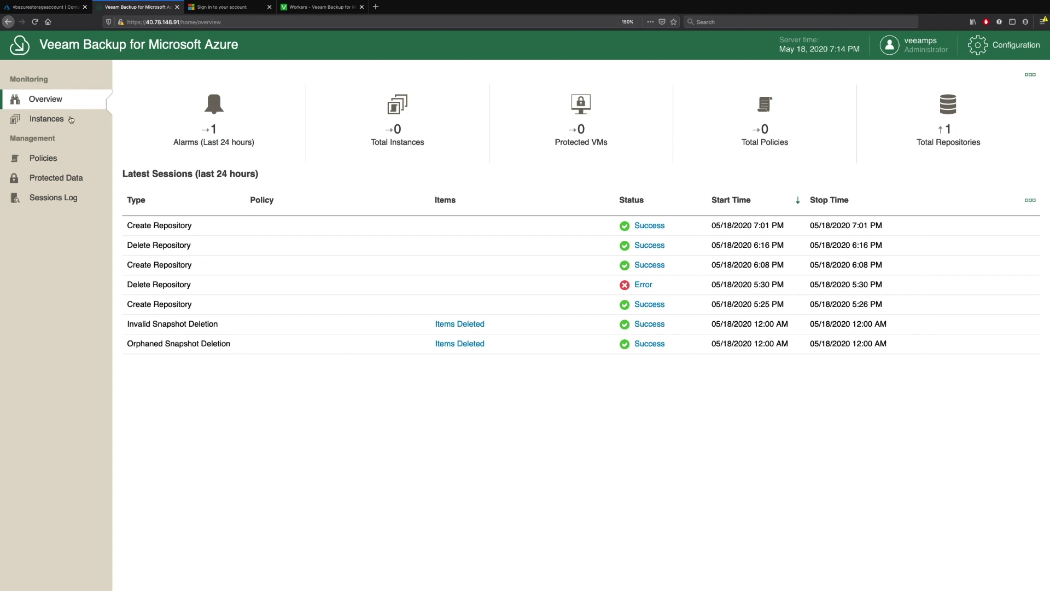
- Start a new backup policy named 'demo' on Default Directory and advance to Regions
click(69, 164)
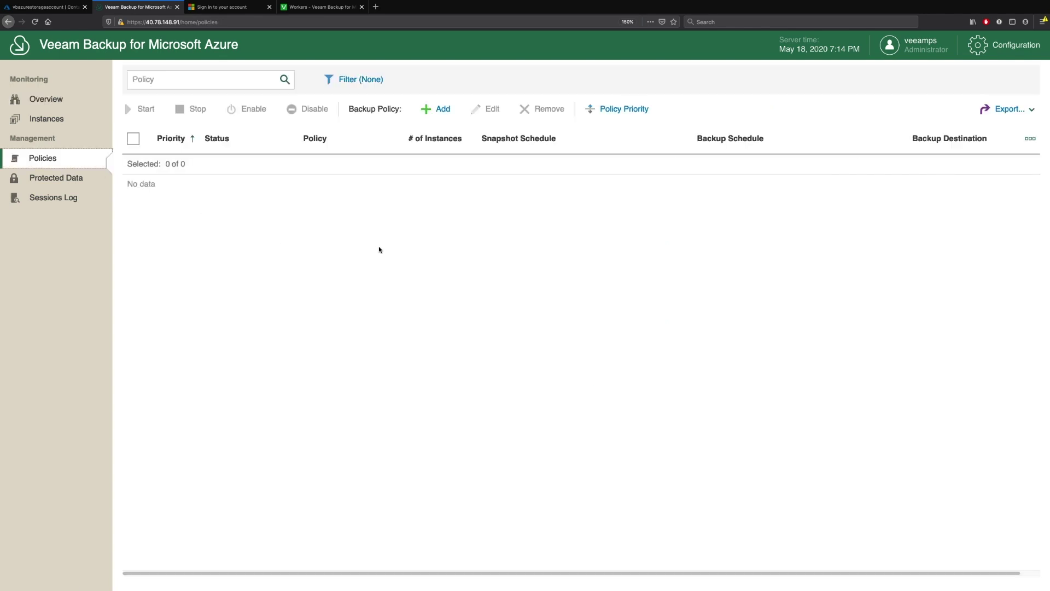
click(439, 110)
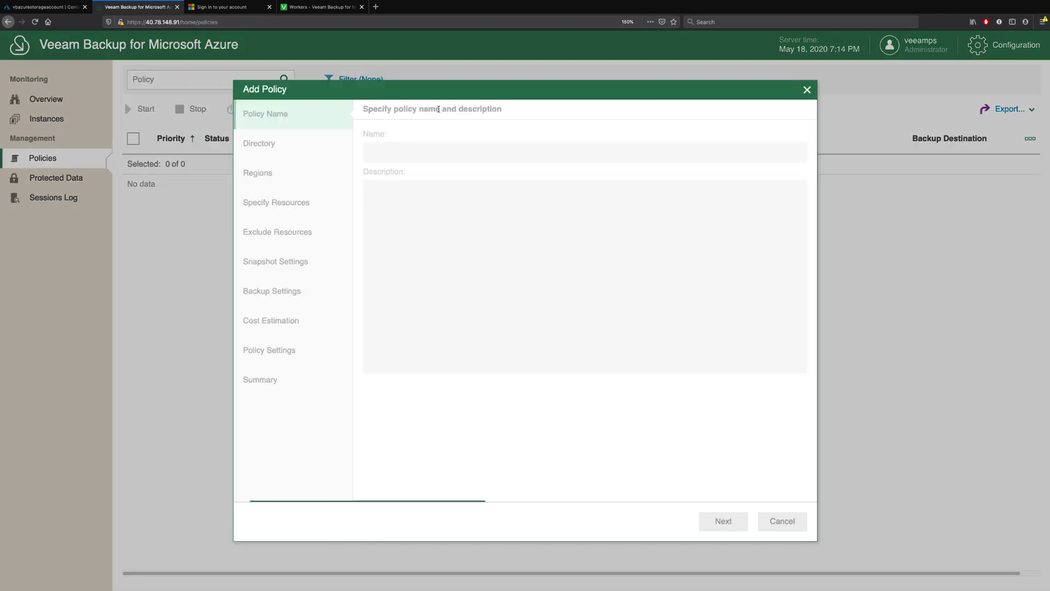
click(427, 152)
text(demo)
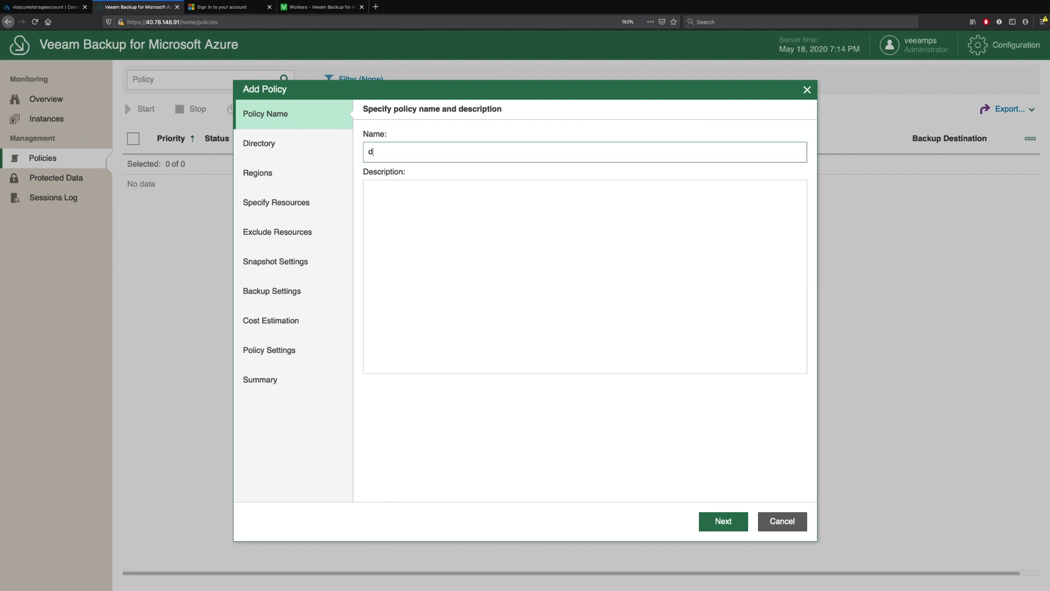
click(723, 521)
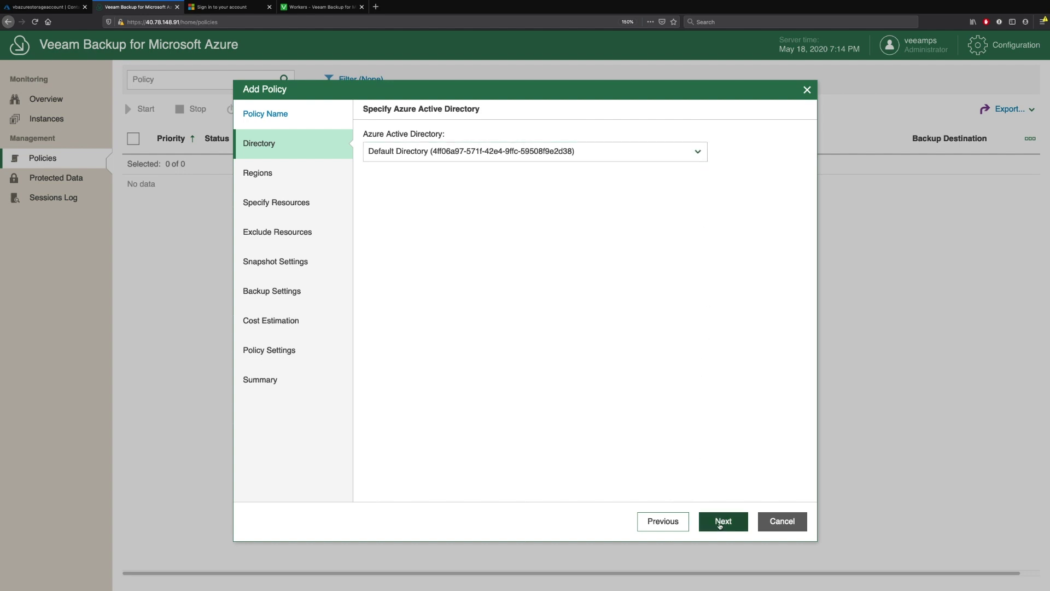
click(719, 514)
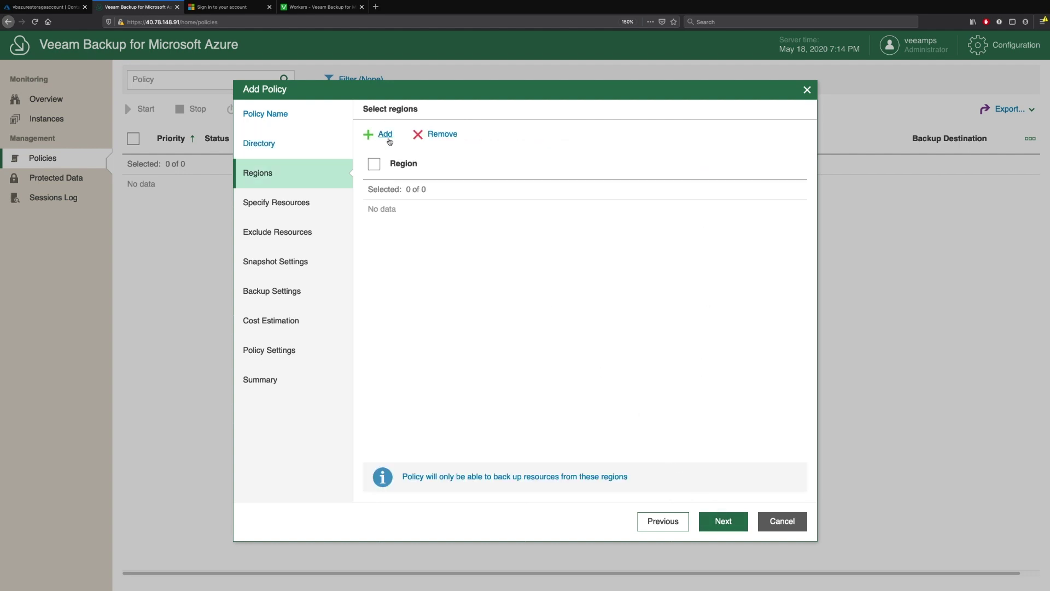
- Add the Central US region to the demo policy
click(386, 135)
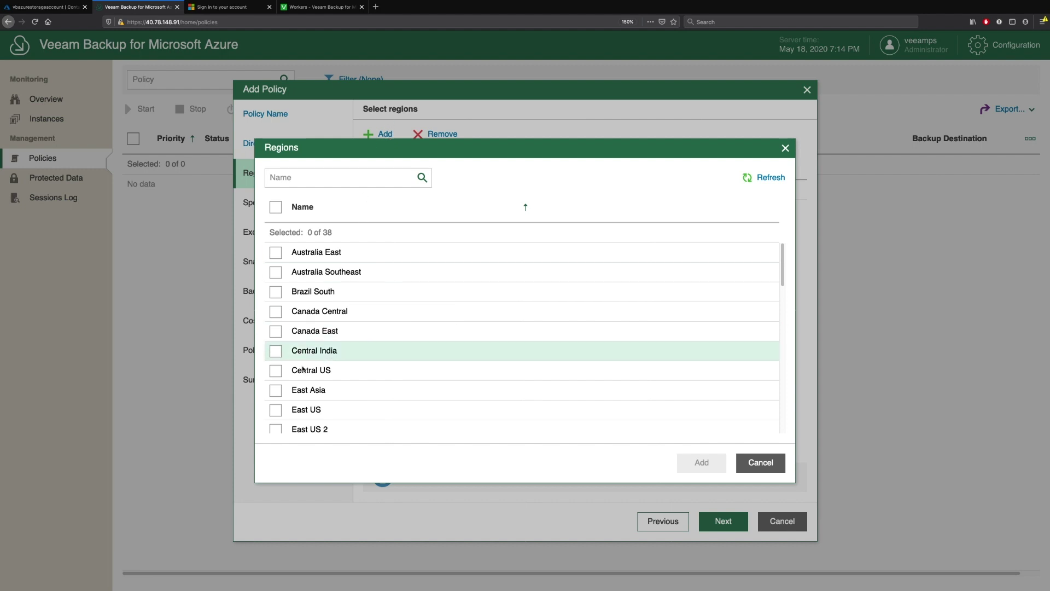
click(276, 373)
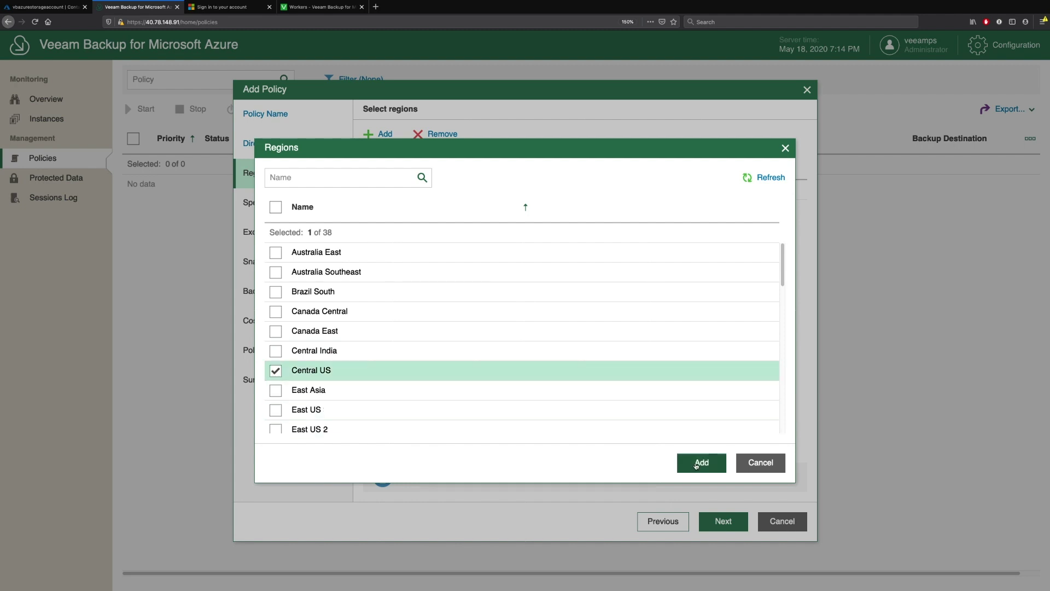
click(698, 463)
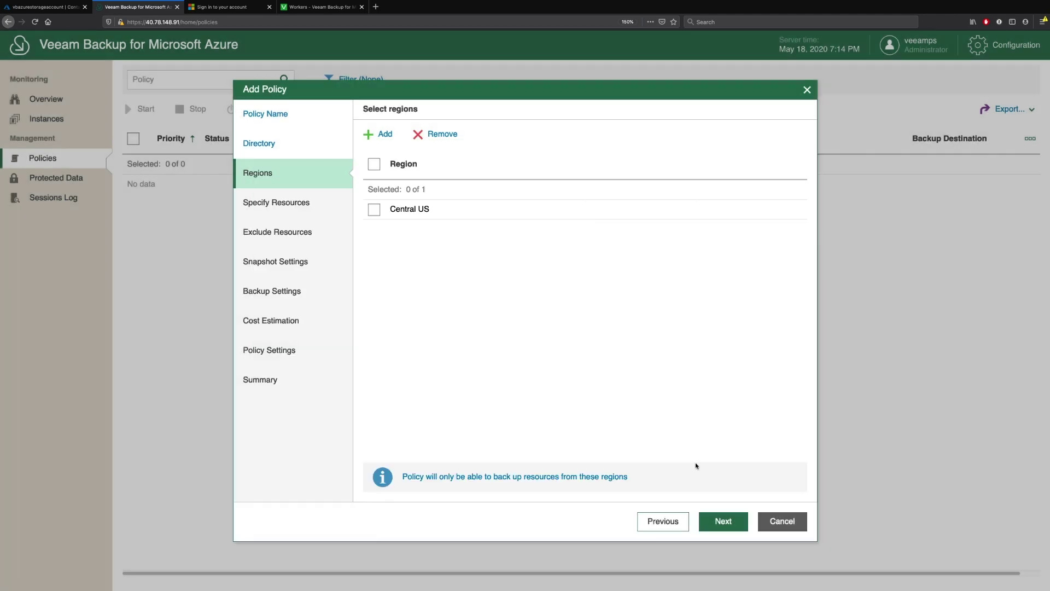
- Protect the Backup resource group and continue to the exclusions step
click(711, 527)
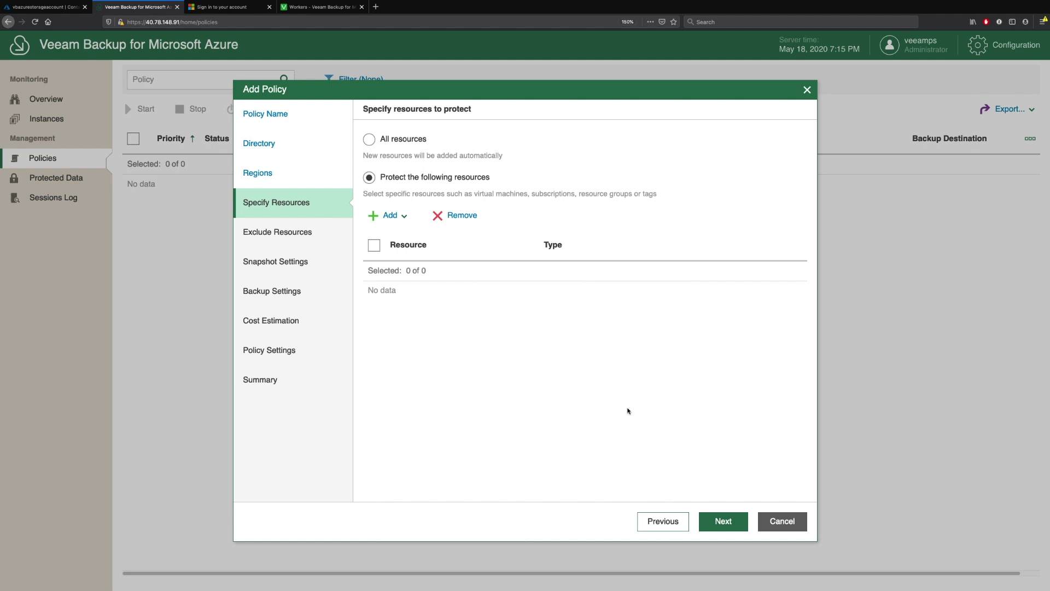
click(404, 217)
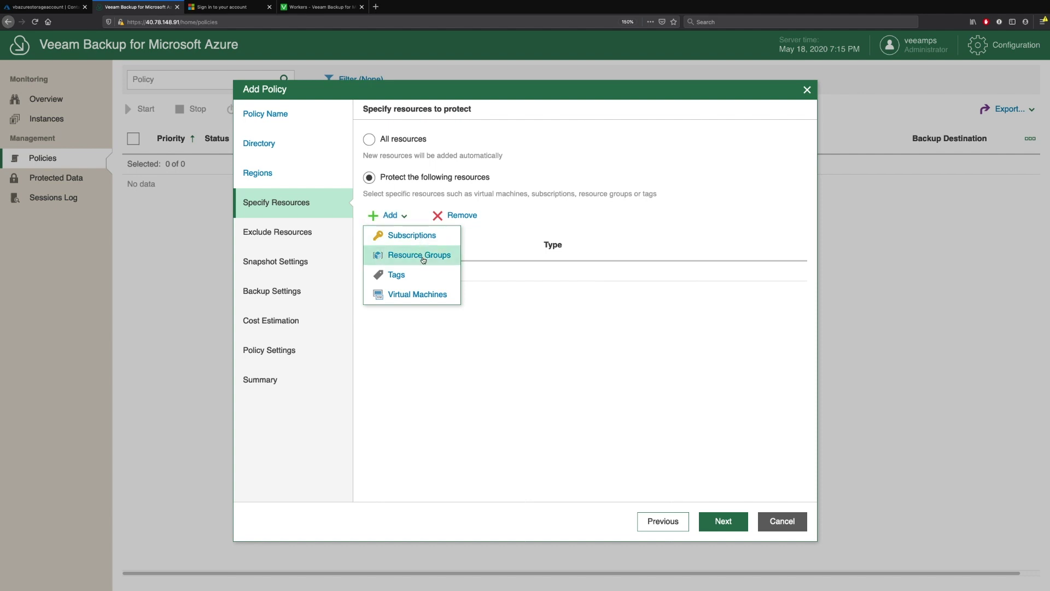
click(416, 255)
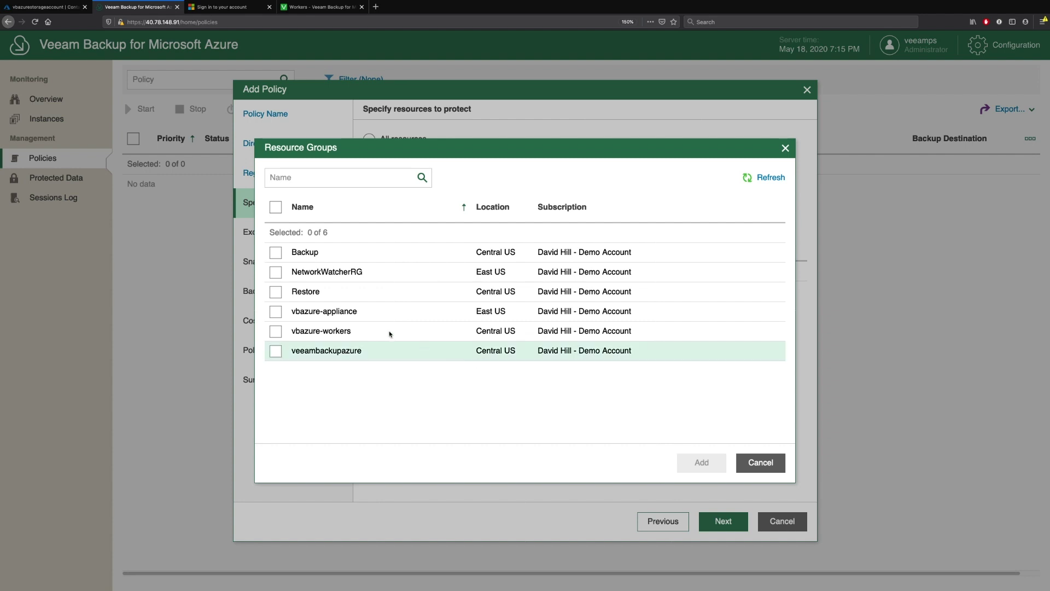
click(275, 253)
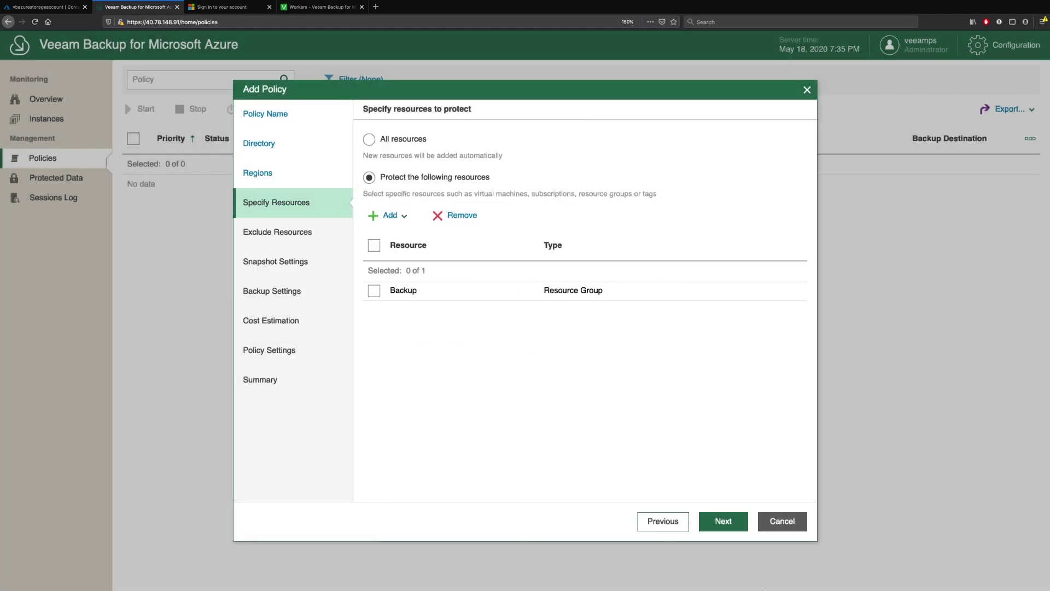
click(724, 520)
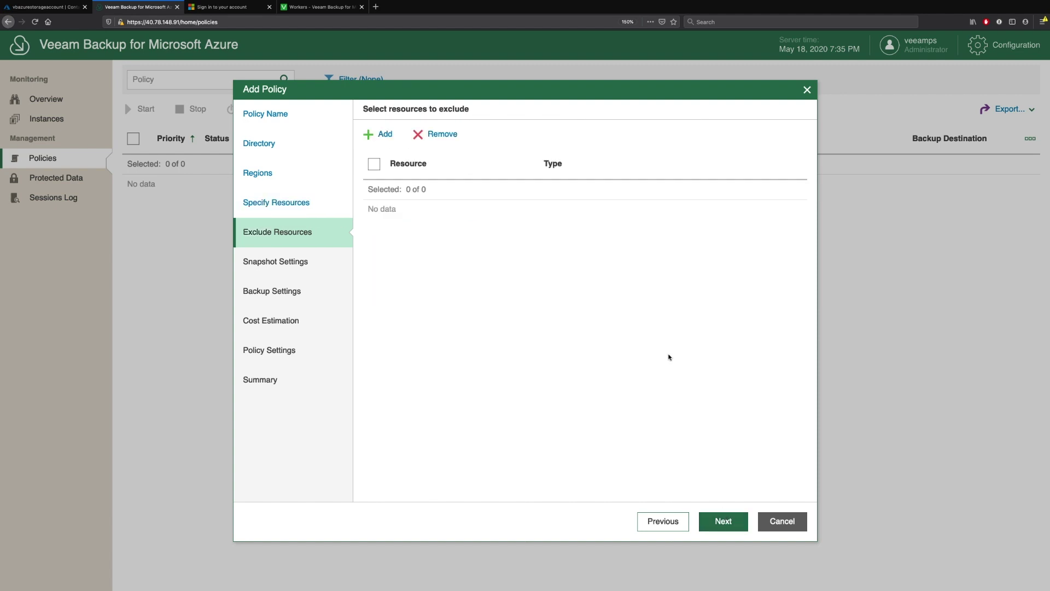
- Leave exclusions empty and keep default snapshots: 7 restore points, daily at 8:00 PM
click(732, 523)
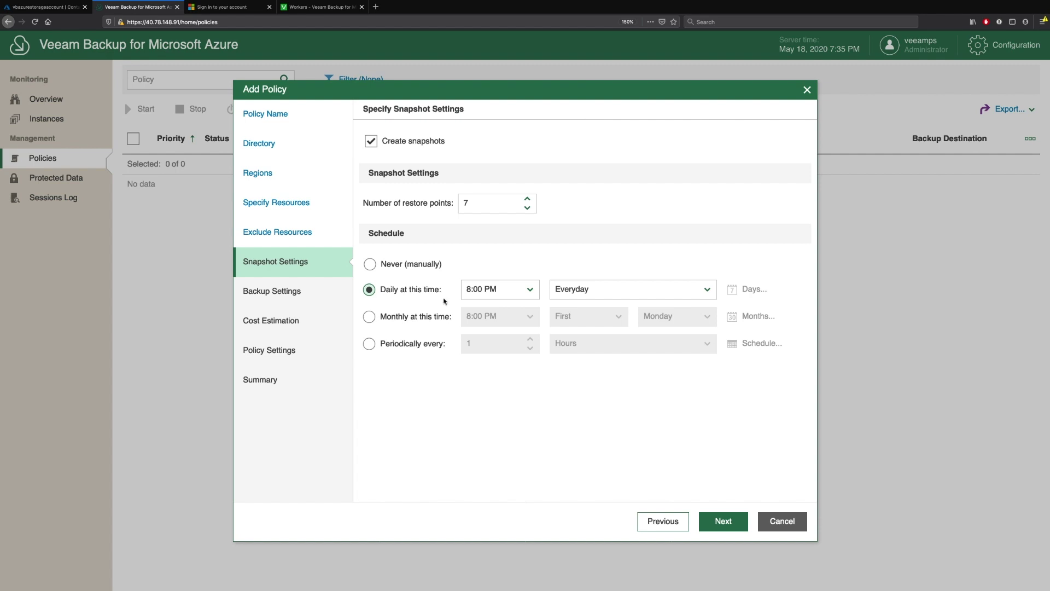
click(723, 522)
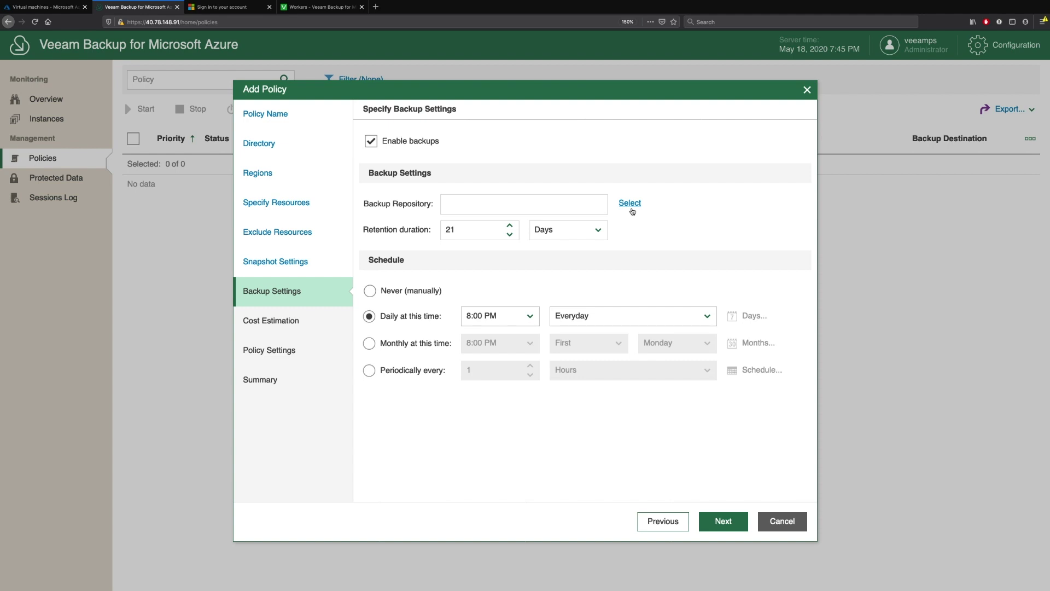
- Store backups in 'demo container central us' with 21-day retention, then continue to cost estimation
click(630, 207)
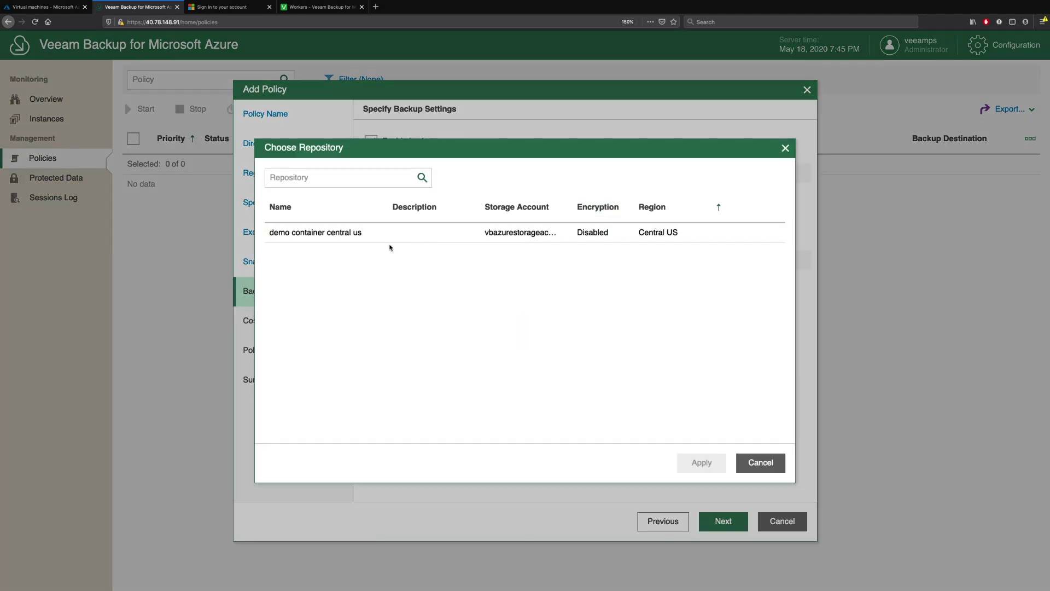
click(366, 237)
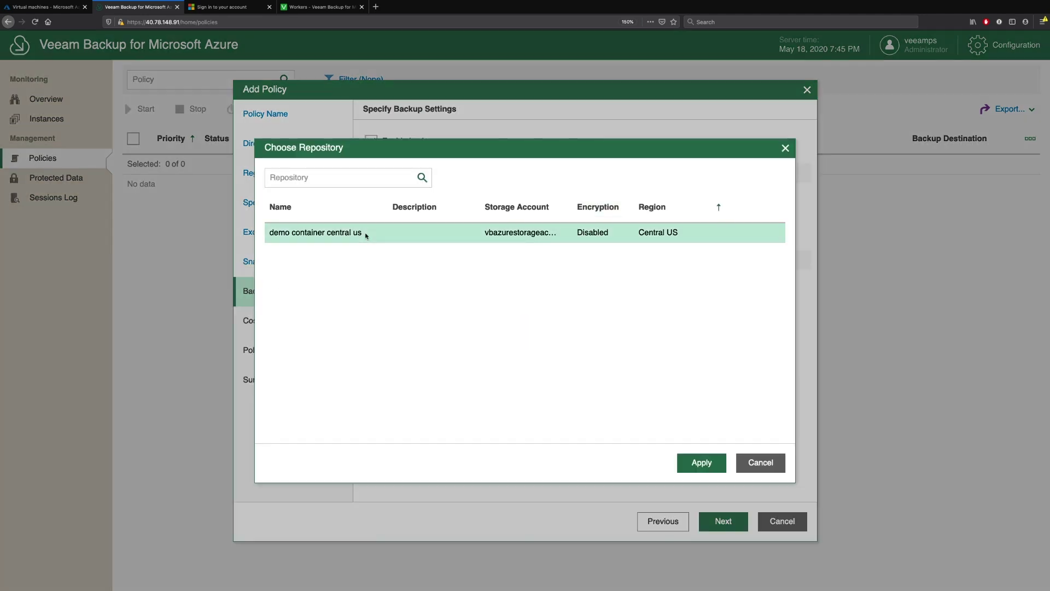
click(693, 461)
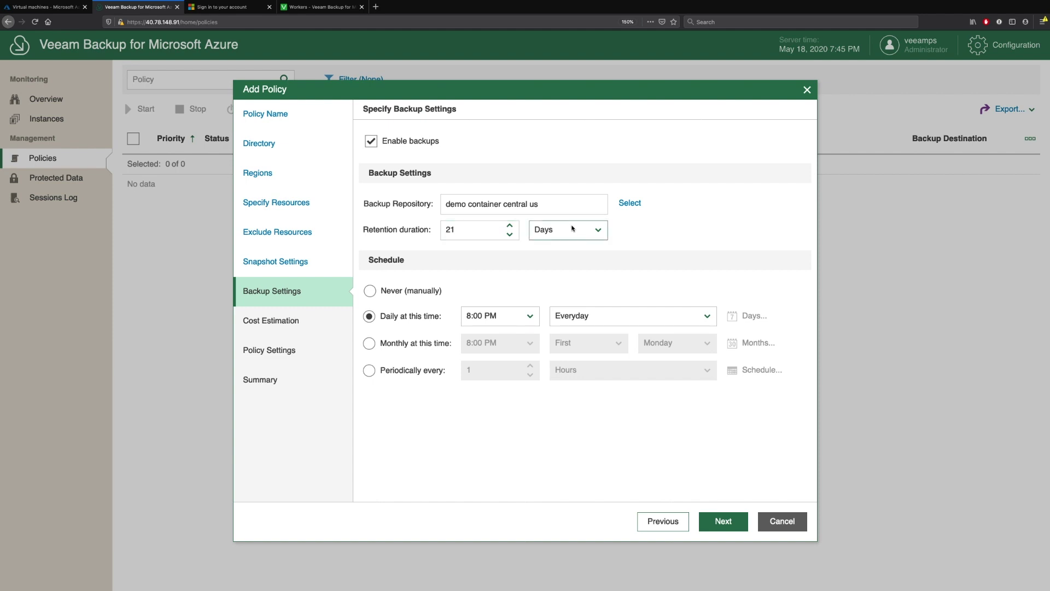
click(580, 234)
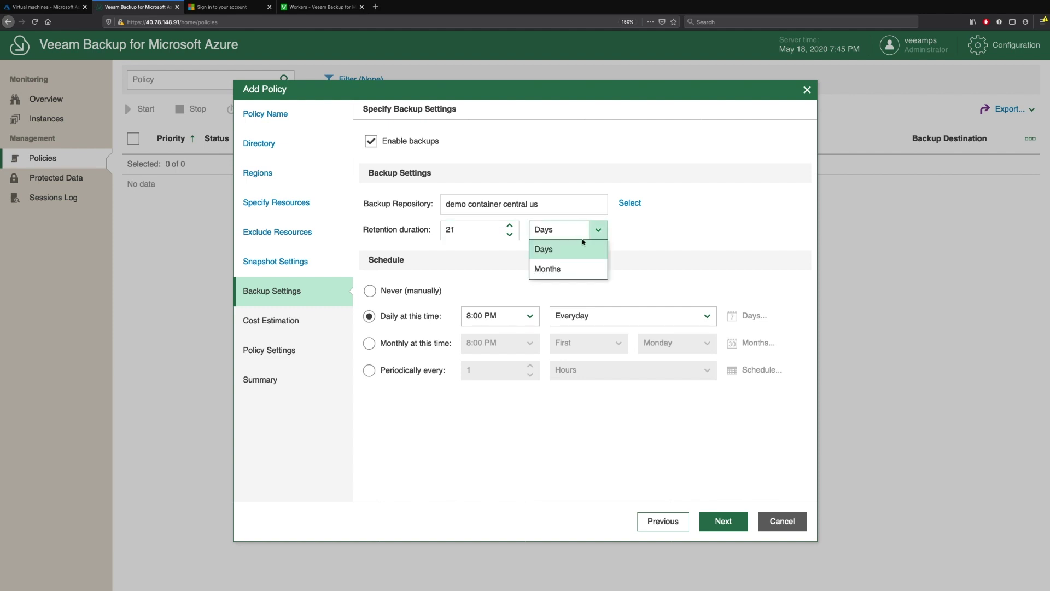
click(665, 230)
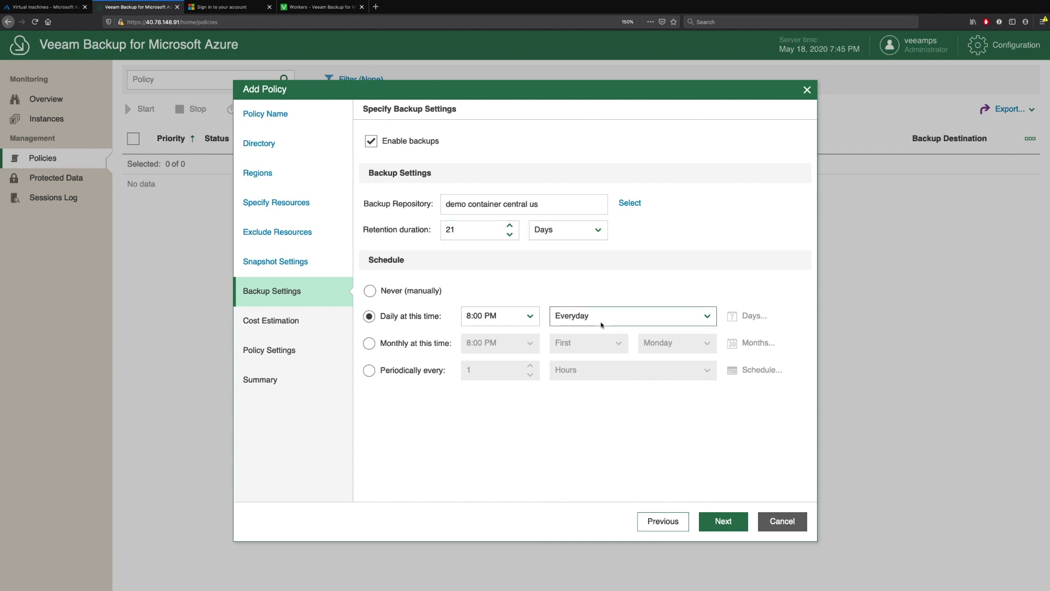
click(735, 522)
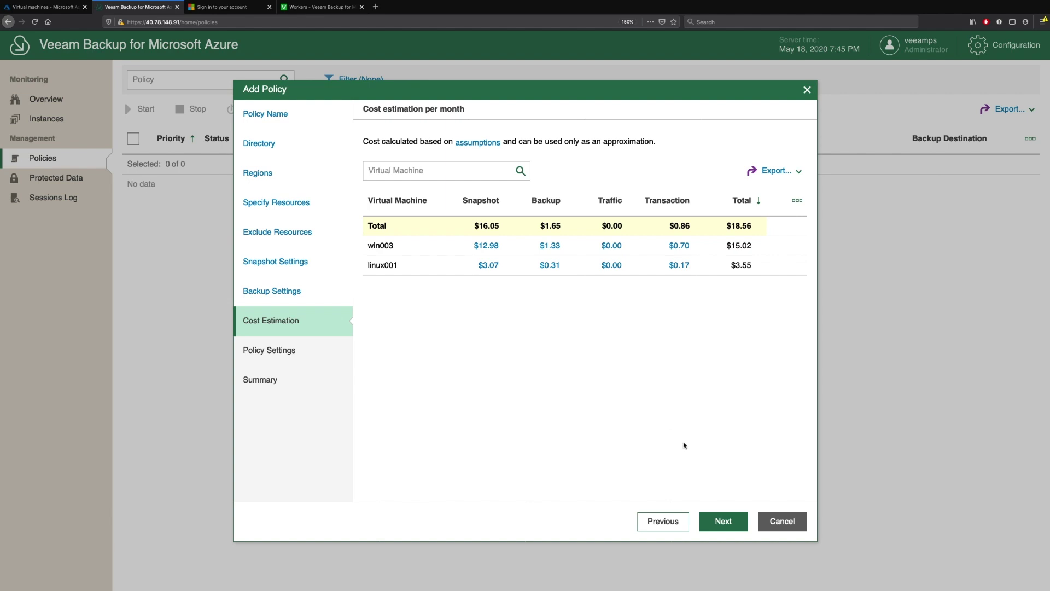
- Advance through Policy Settings and Summary and finish saving the demo policy
click(725, 522)
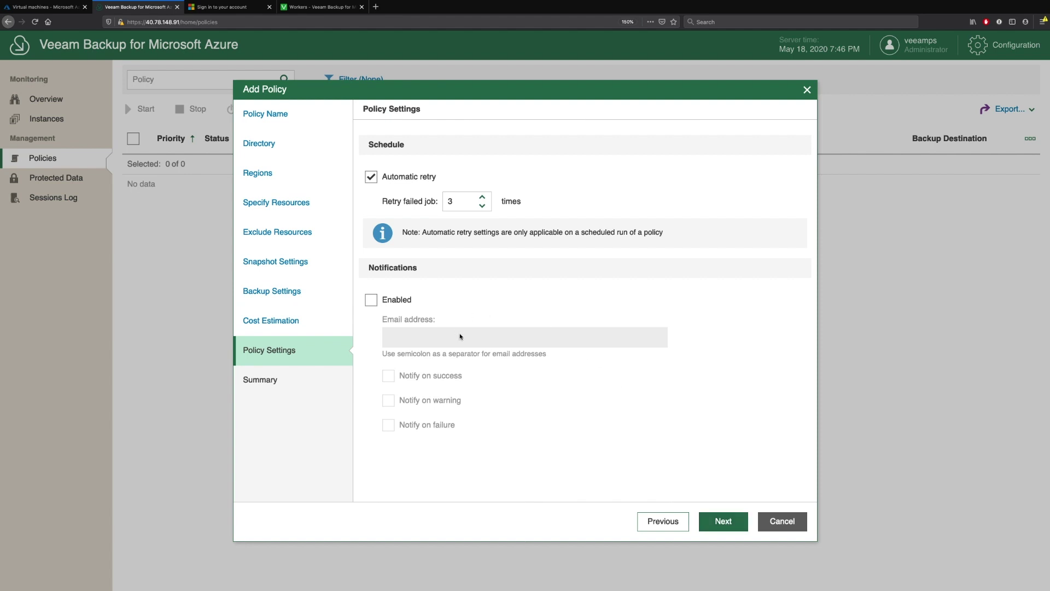
click(726, 522)
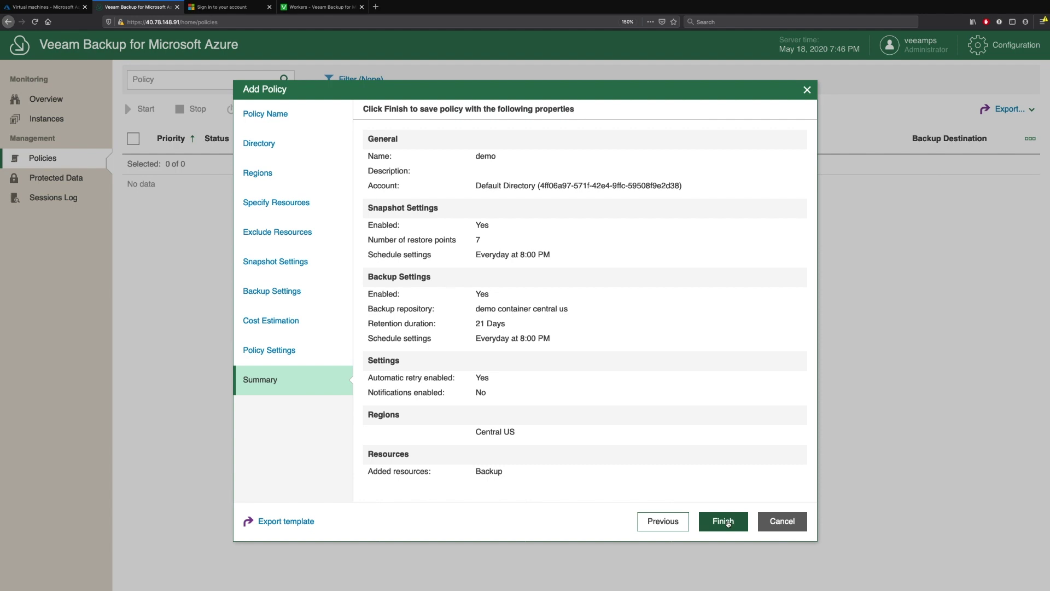
click(723, 521)
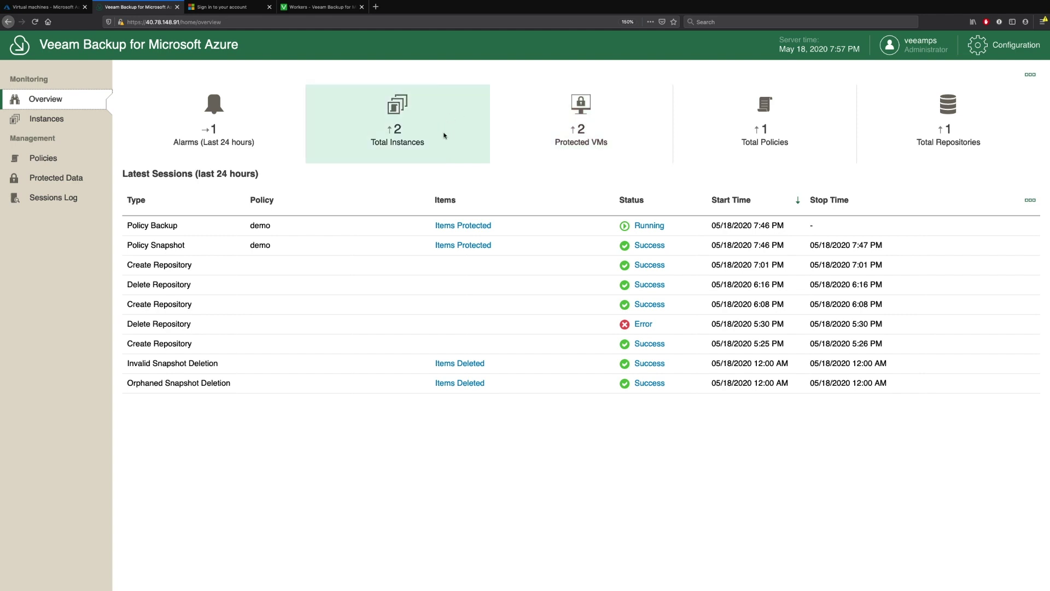
- Open the Protected VMs tile to view the protected virtual machines
click(607, 139)
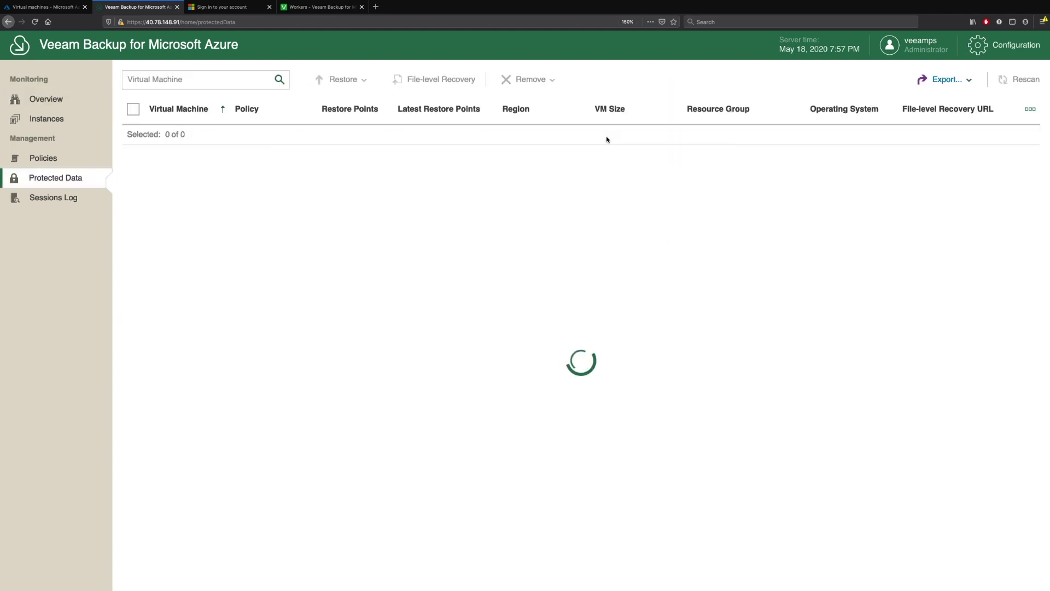